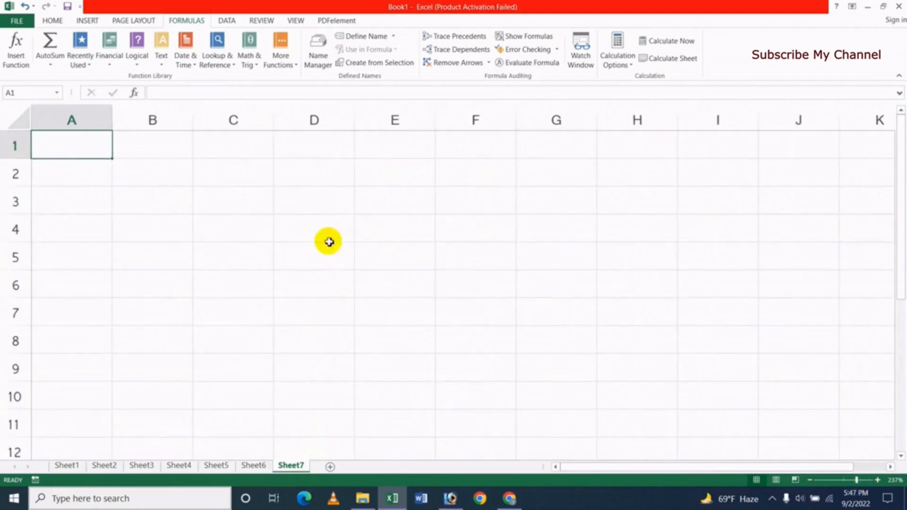
Enter the function names Count, CountA and CountBlank in cells B2 to B4
{"action": "left_click", "coordinate": [215, 191]}
{"action": "left_click", "coordinate": [166, 182]}
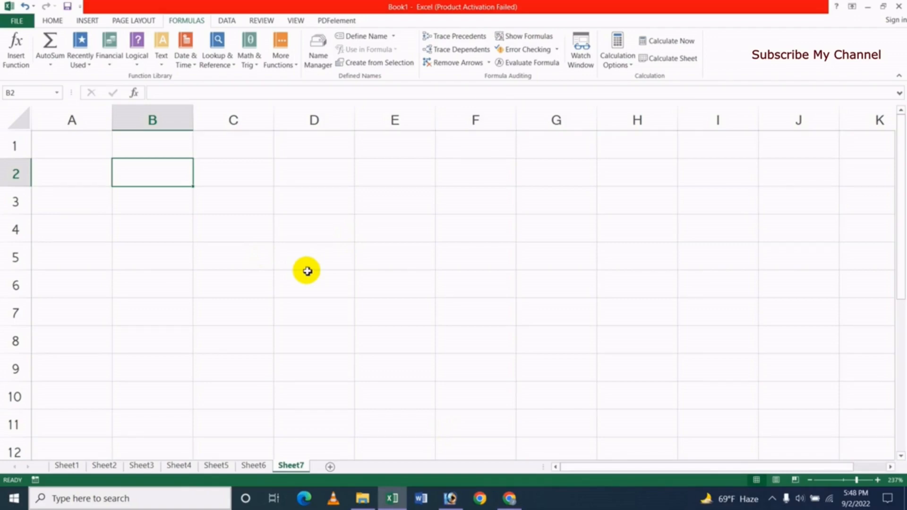
{"action": "type", "text": "Count"}
{"action": "key", "text": "Return"}
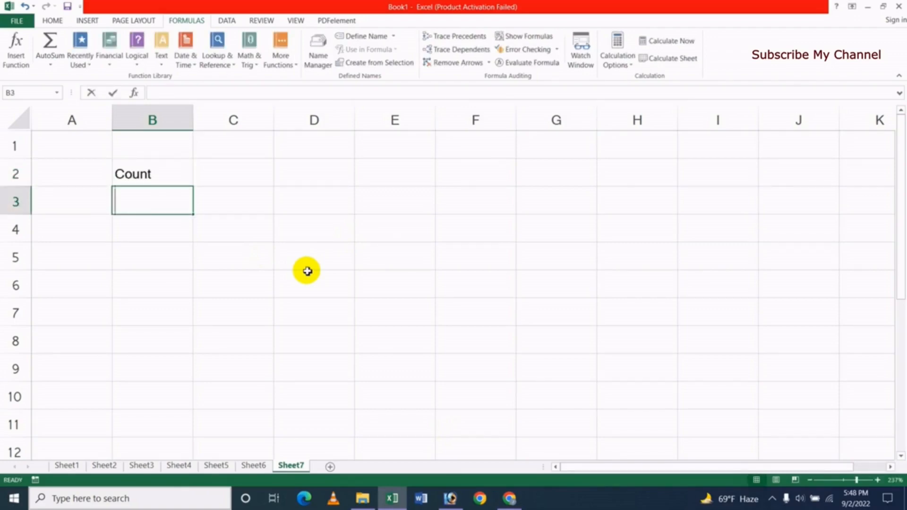
{"action": "type", "text": "Count"}
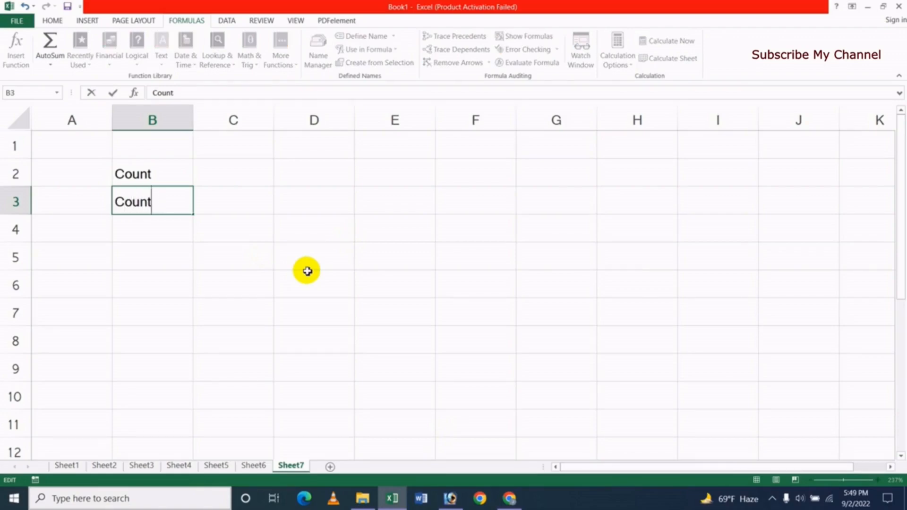
{"action": "type", "text": "AA"}
{"action": "key", "text": "Return"}
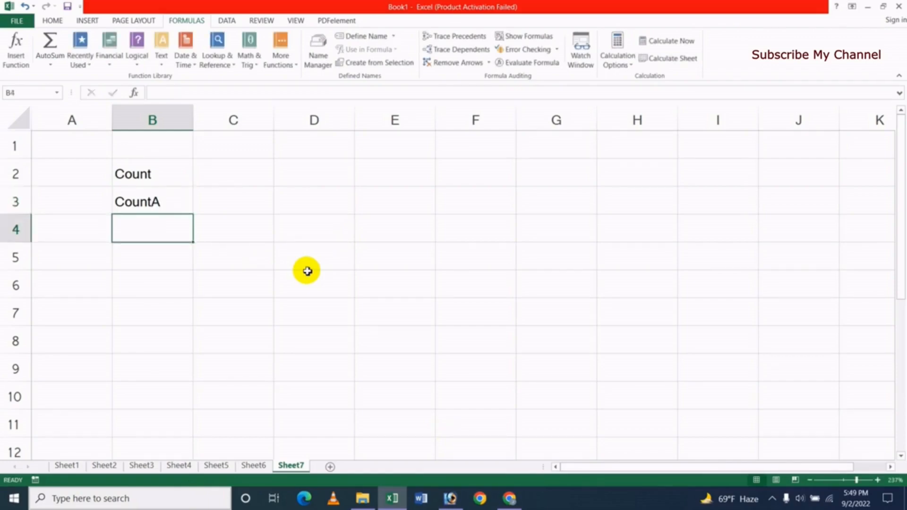
{"action": "type", "text": "Count"}
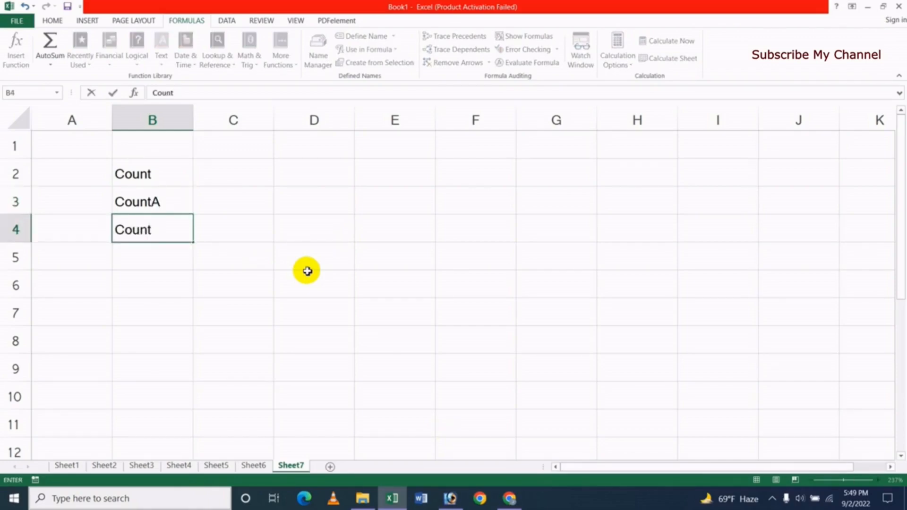
{"action": "type", "text": "B"}
{"action": "type", "text": "lac"}
{"action": "key", "text": "Return"}
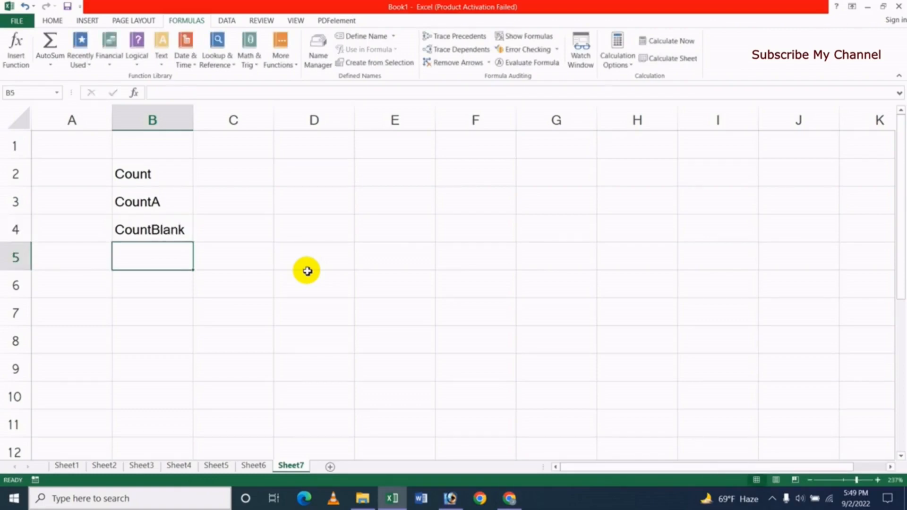
Continue the function list with Max, Min, Dec2Bin and Bin2Dec in cells B5 to B8
{"action": "type", "text": "Max"}
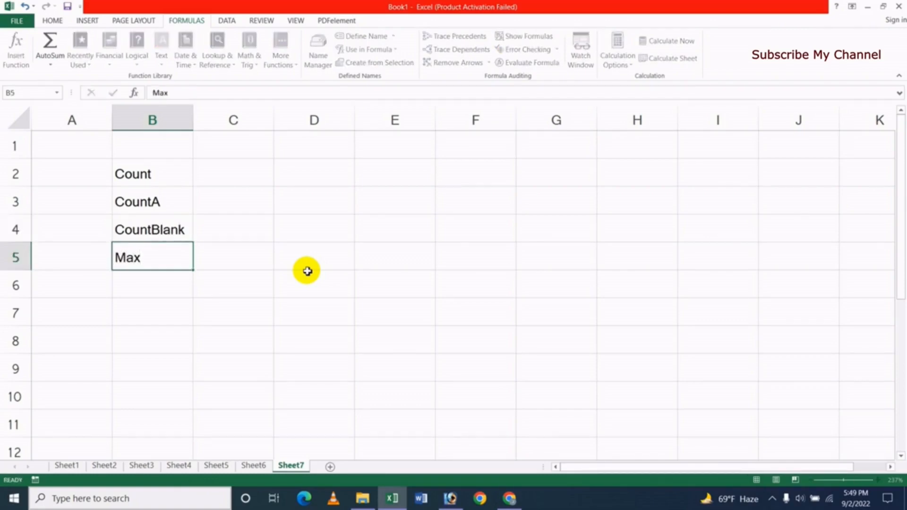
{"action": "key", "text": "Return"}
{"action": "type", "text": "Min"}
{"action": "key", "text": "Return"}
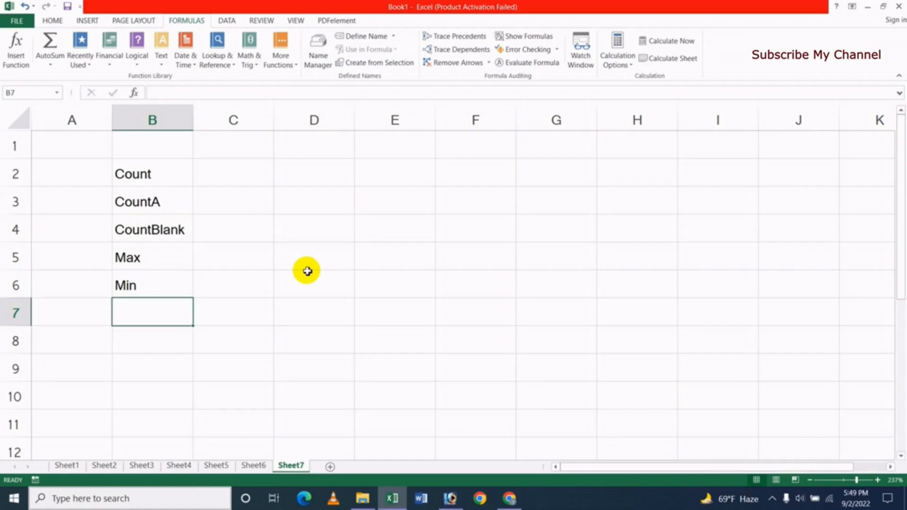
{"action": "type", "text": "Dec2Bin"}
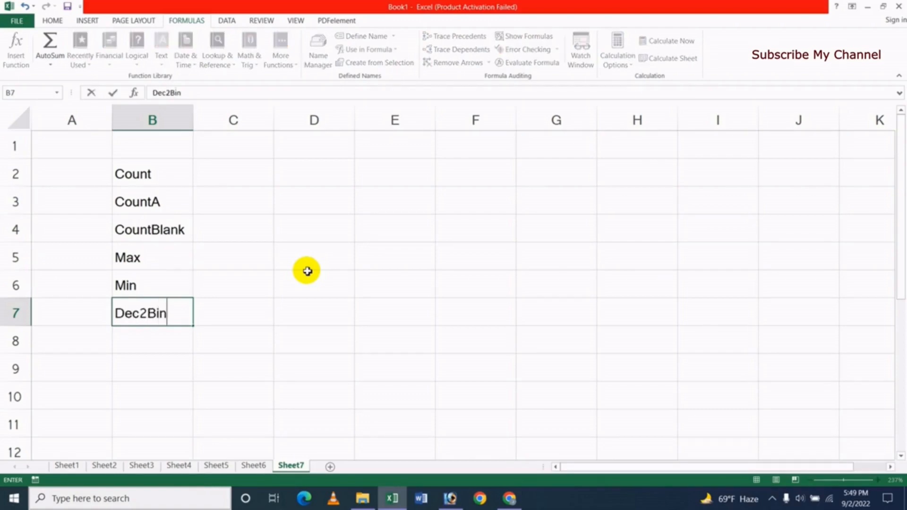
{"action": "key", "text": "Return"}
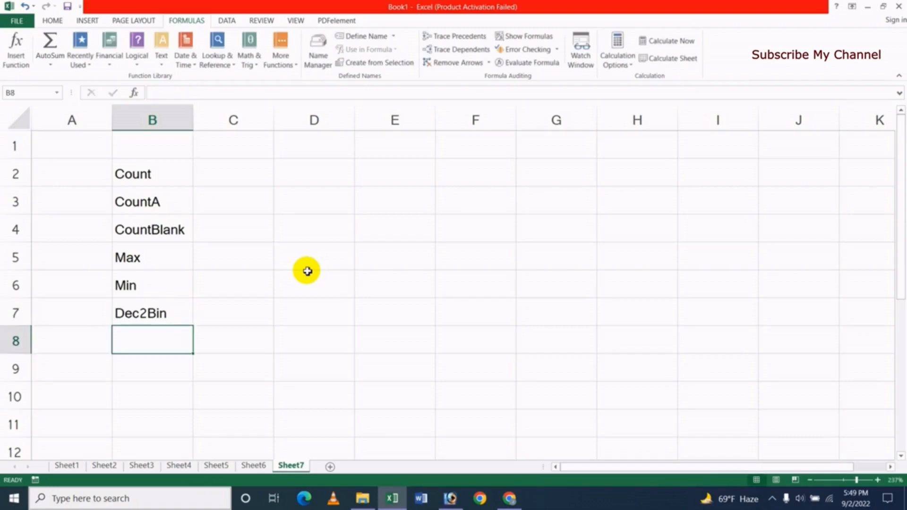
{"action": "type", "text": "Bin2Dec"}
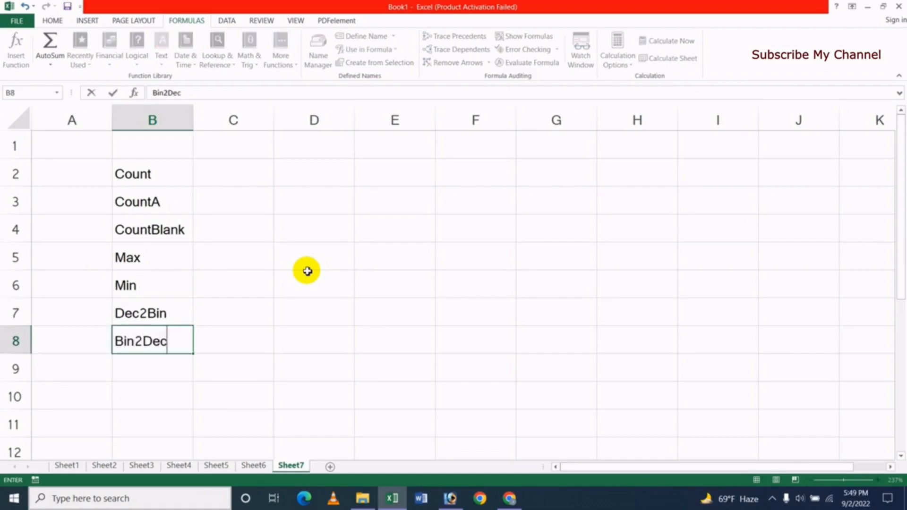
{"action": "key", "text": "Return"}
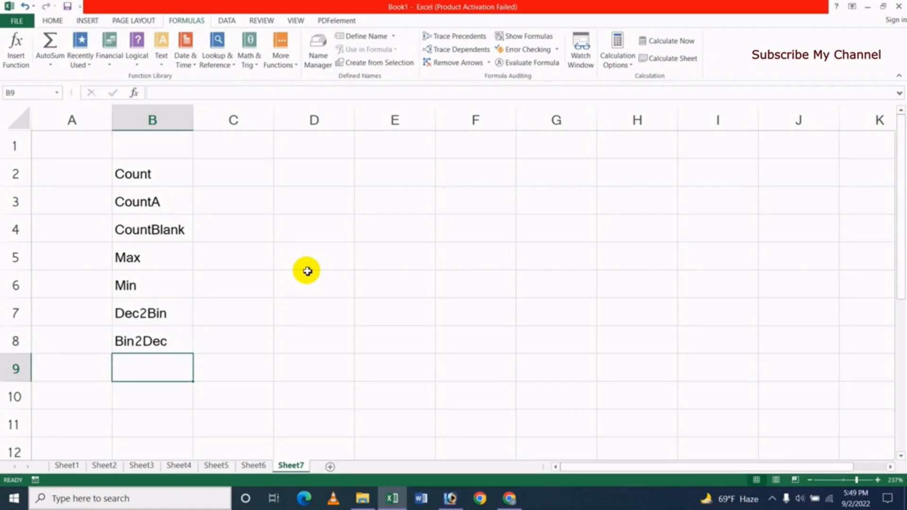
Add IsBlank in cell B9 and IsText in cell B10 to finish the function list
{"action": "type", "text": "IsBl"}
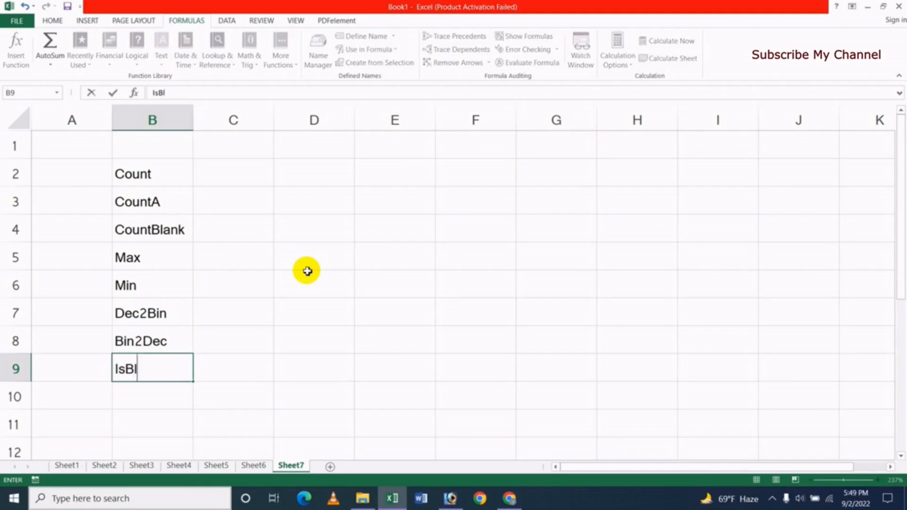
{"action": "type", "text": "ank"}
{"action": "key", "text": "Return"}
{"action": "type", "text": "I"}
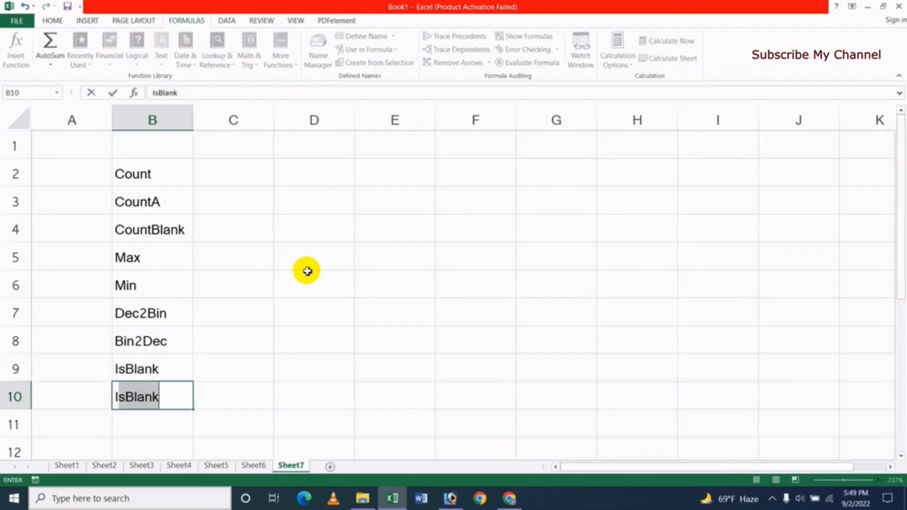
{"action": "type", "text": "sTex"}
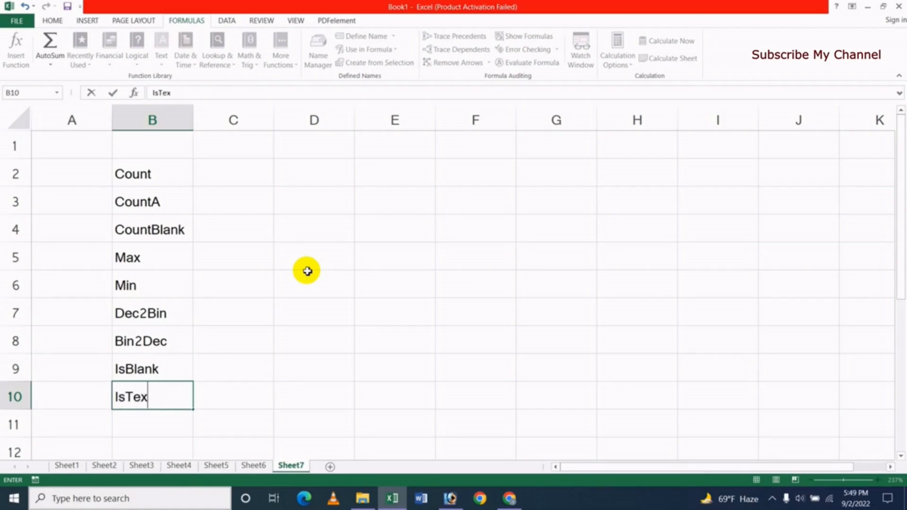
{"action": "type", "text": "t"}
{"action": "key", "text": "Return"}
Enter the column headings Name in cell C2 and Amout in cell D2
{"action": "key", "text": "Up"}
{"action": "key", "text": "Up"}
{"action": "key", "text": "Up"}
{"action": "key", "text": "Up"}
{"action": "key", "text": "Up"}
{"action": "key", "text": "Up"}
{"action": "key", "text": "Up"}
{"action": "key", "text": "Up"}
{"action": "key", "text": "Up"}
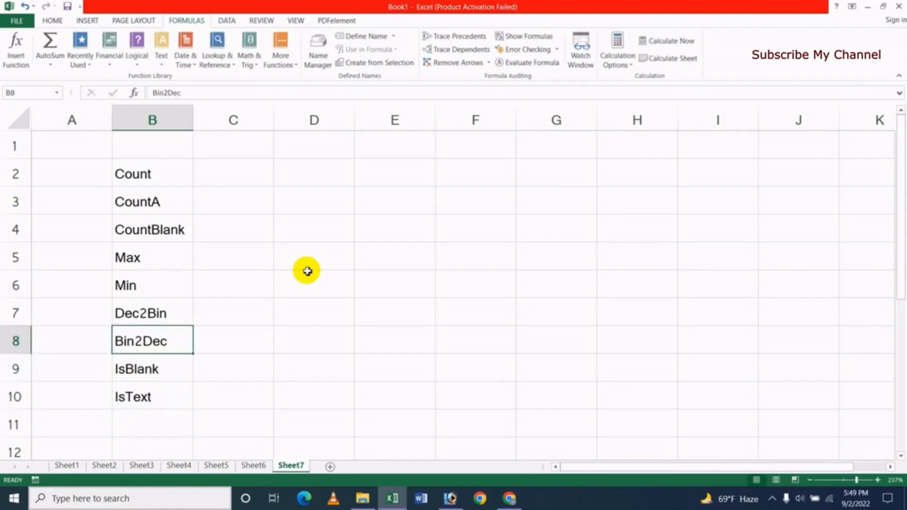
{"action": "key", "text": "Right"}
{"action": "key", "text": "Right"}
{"action": "key", "text": "Left"}
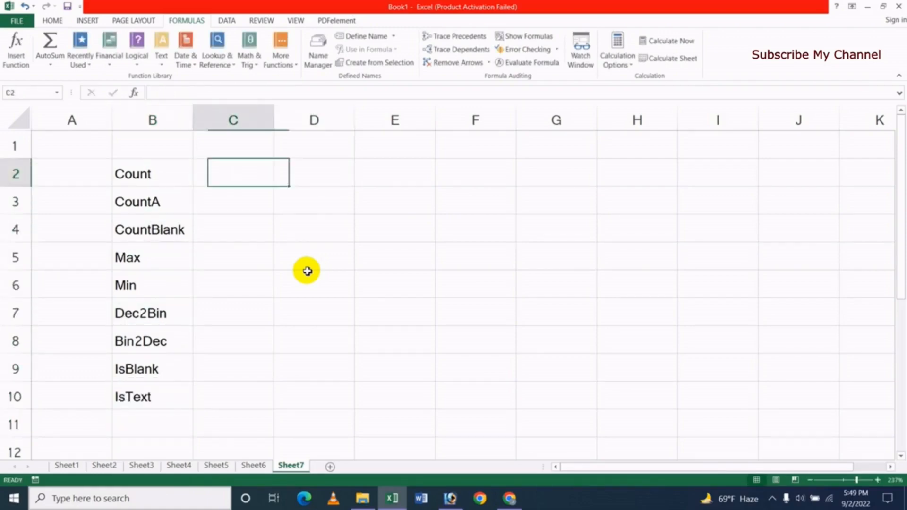
{"action": "key", "text": "Right"}
{"action": "key", "text": "Left"}
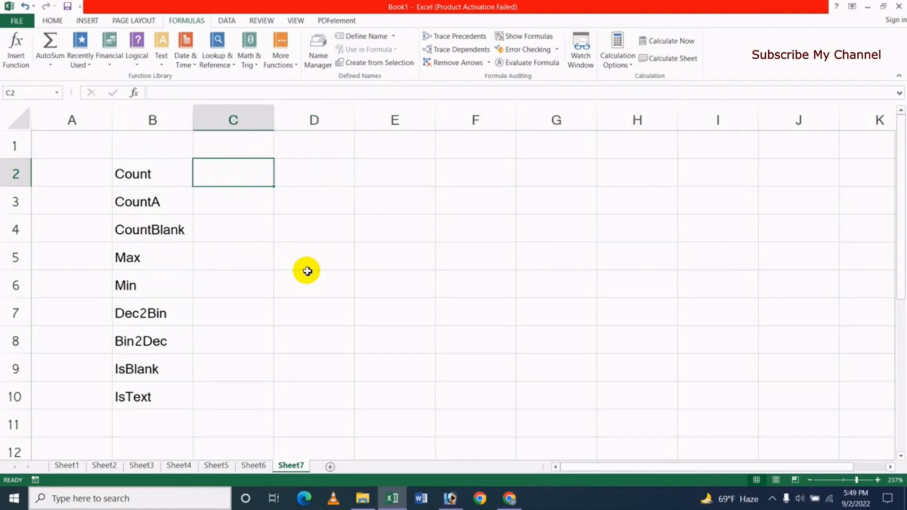
{"action": "type", "text": "Name"}
{"action": "key", "text": "Tab"}
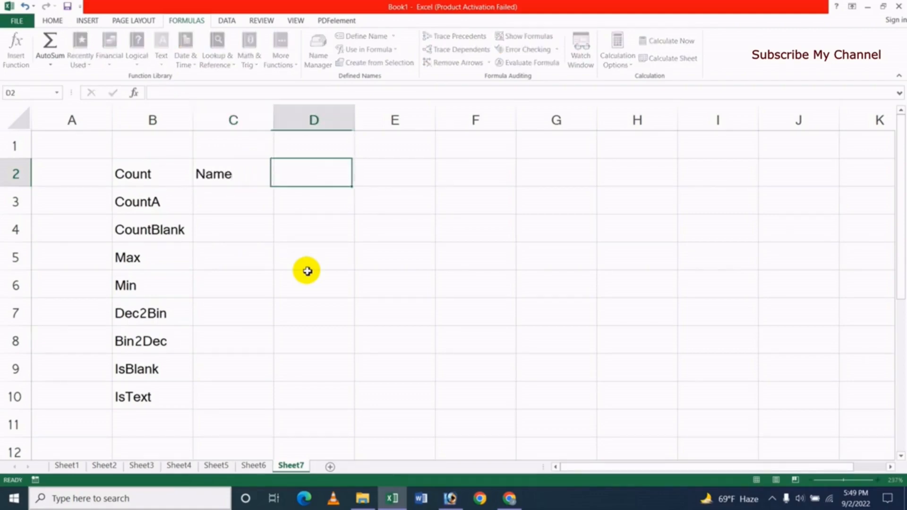
{"action": "type", "text": "Amout"}
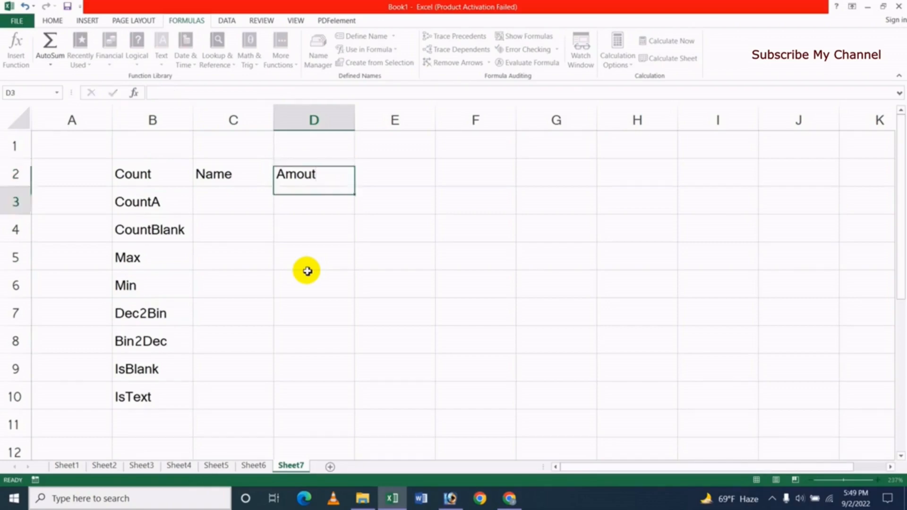
{"action": "key", "text": "Return"}
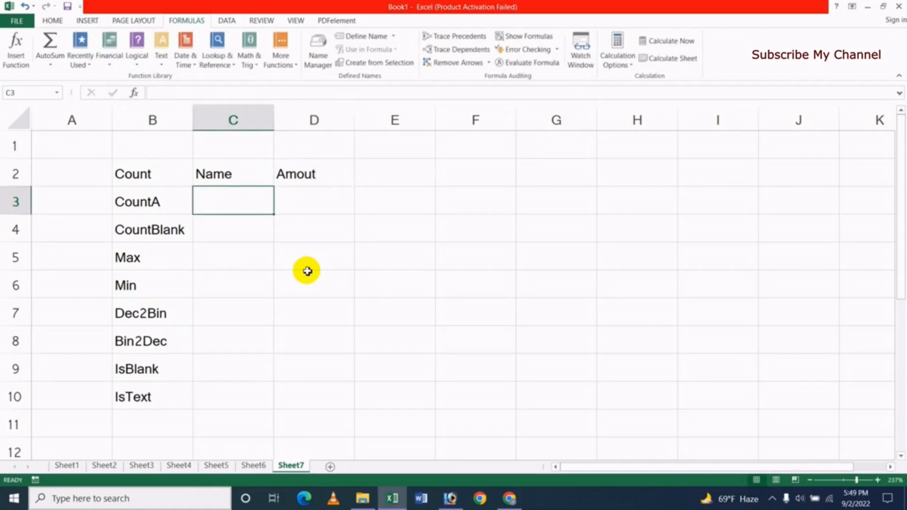
Enter four sample first names in lowercase under the Name heading, in cells C3 to C6
{"action": "type", "text": "jasim"}
{"action": "key", "text": "Return"}
{"action": "type", "text": "karim"}
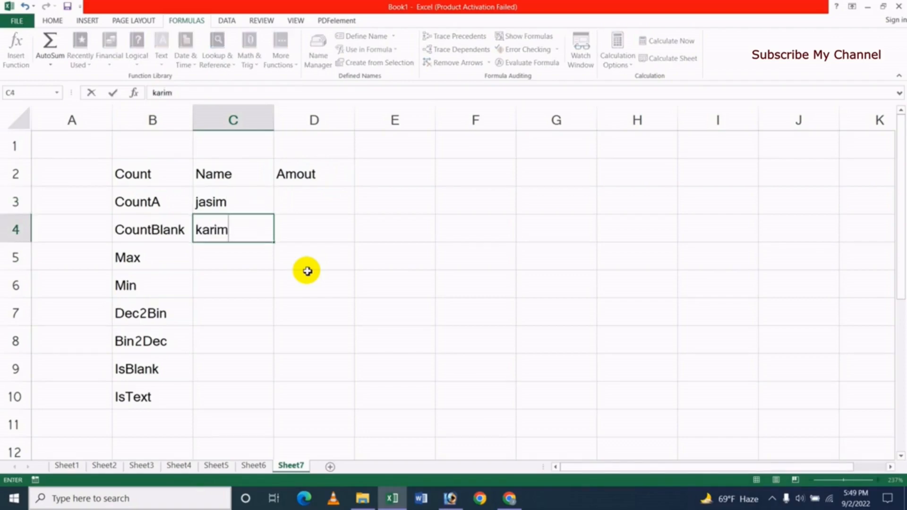
{"action": "key", "text": "Return"}
{"action": "type", "text": "m"}
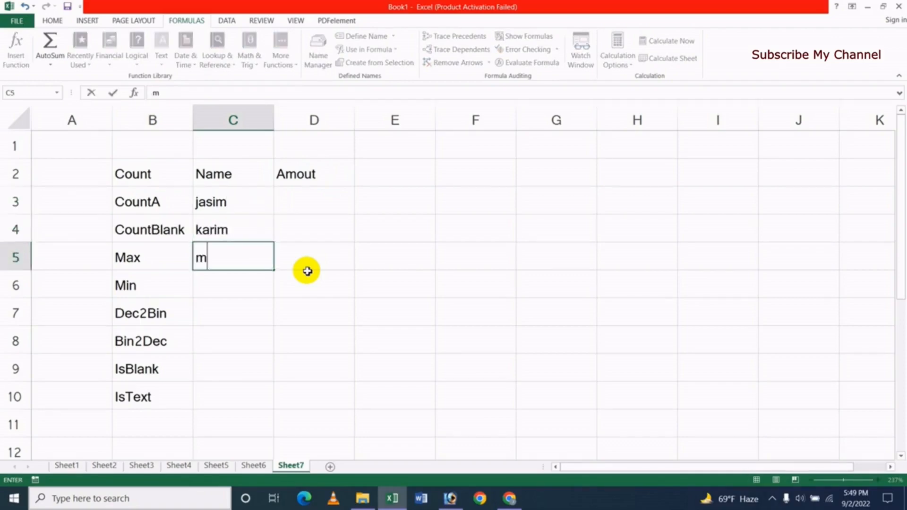
{"action": "type", "text": "onir"}
{"action": "key", "text": "Return"}
{"action": "type", "text": "pon"}
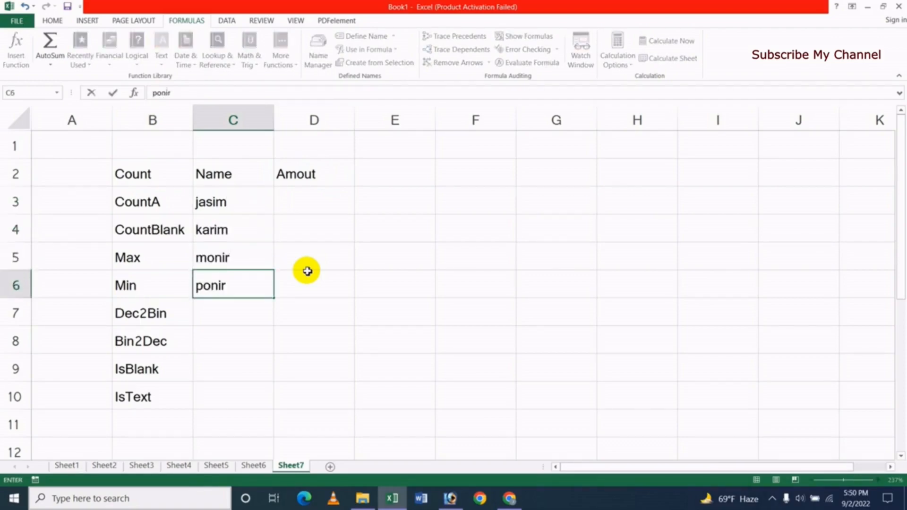
{"action": "key", "text": "Return"}
Complete the Name column with four more sample first names in cells C7 to C10
{"action": "type", "text": "ha"}
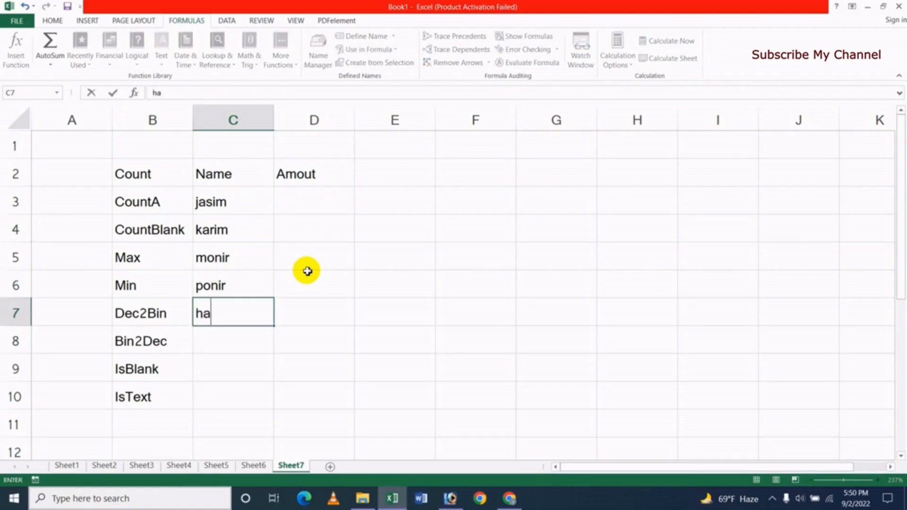
{"action": "key", "text": "Escape"}
{"action": "type", "text": "panna"}
{"action": "key", "text": "Return"}
{"action": "type", "text": "jalil"}
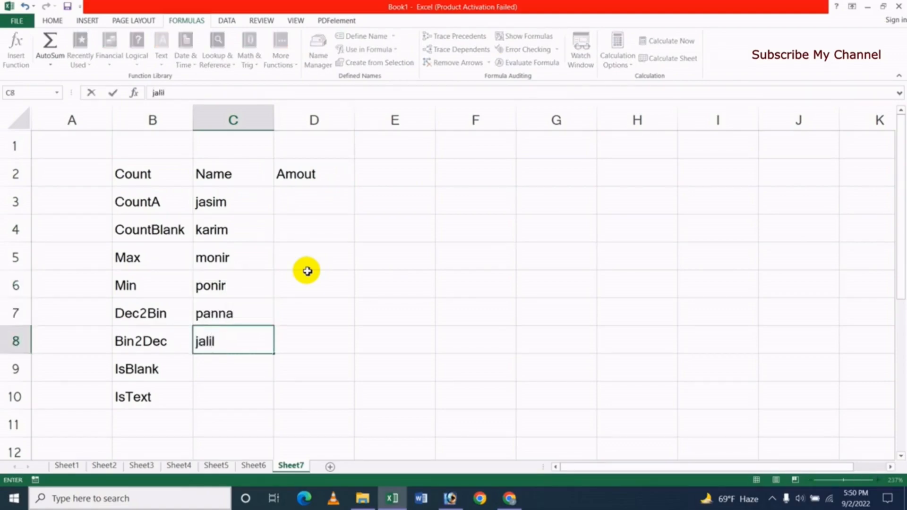
{"action": "key", "text": "Return"}
{"action": "type", "text": "shakib"}
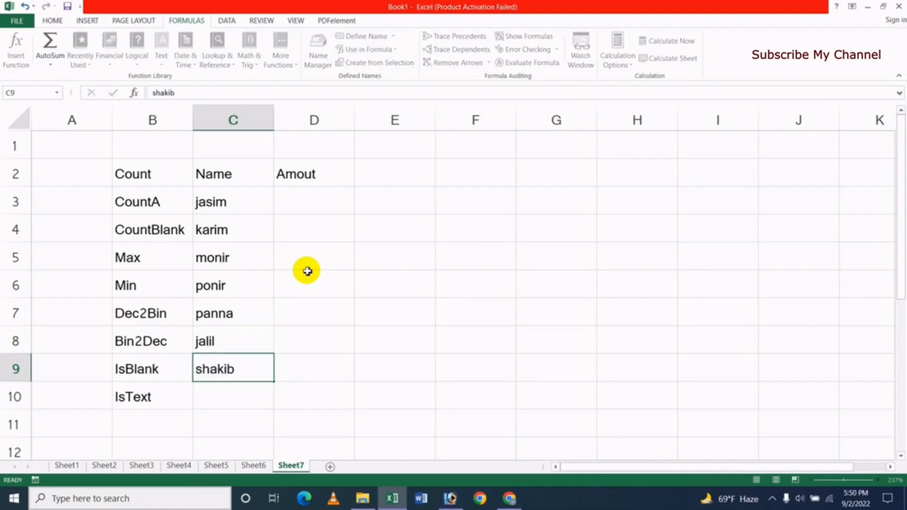
{"action": "key", "text": "Return"}
{"action": "type", "text": "jhem"}
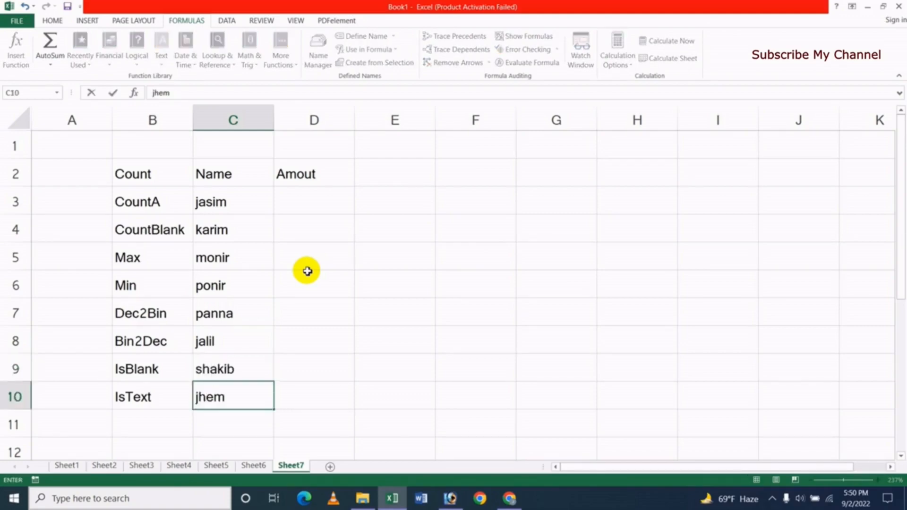
{"action": "key", "text": "BackSpace"}
{"action": "key", "text": "BackSpace"}
{"action": "key", "text": "BackSpace"}
{"action": "key", "text": "BackSpace"}
{"action": "type", "text": "hemal"}
{"action": "key", "text": "Return"}
Enter the amounts 4000 in cell D3 and 5000 in cell D4
{"action": "key", "text": "Up"}
{"action": "key", "text": "Up"}
{"action": "key", "text": "Up"}
{"action": "key", "text": "Up"}
{"action": "key", "text": "Up"}
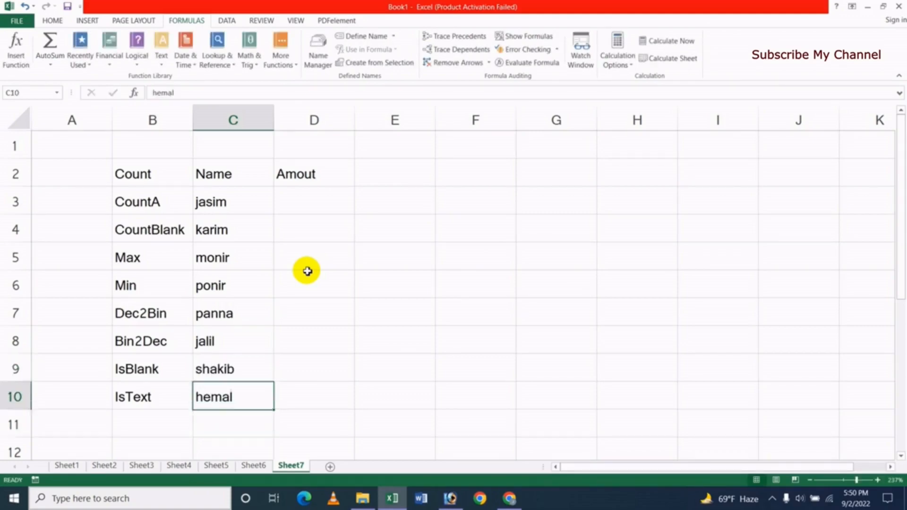
{"action": "key", "text": "Up"}
{"action": "key", "text": "Up"}
{"action": "key", "text": "Up"}
{"action": "key", "text": "Up"}
{"action": "key", "text": "Down"}
{"action": "key", "text": "Right"}
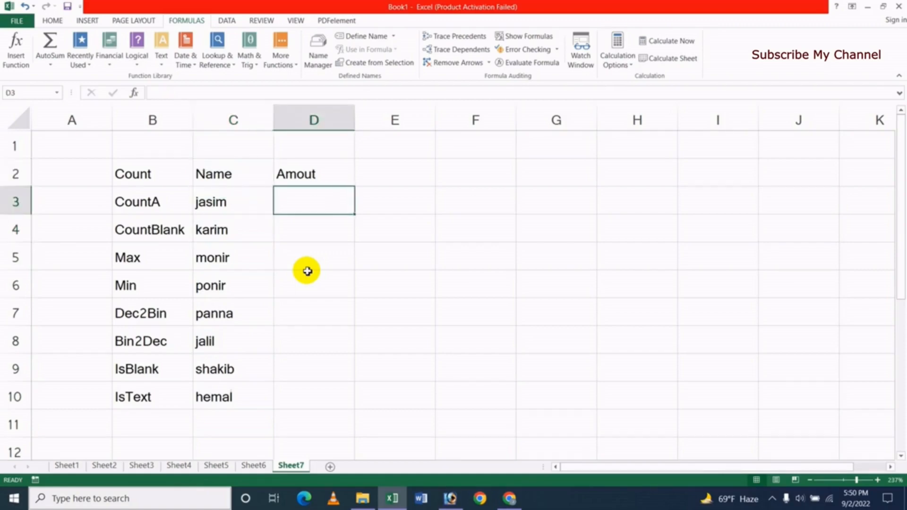
{"action": "type", "text": "4"}
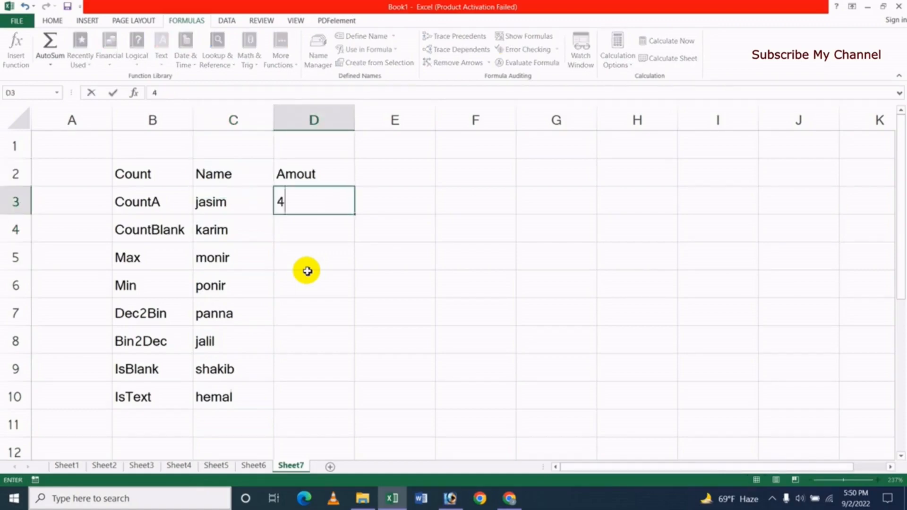
{"action": "type", "text": "0000"}
{"action": "key", "text": "Return"}
{"action": "type", "text": "5"}
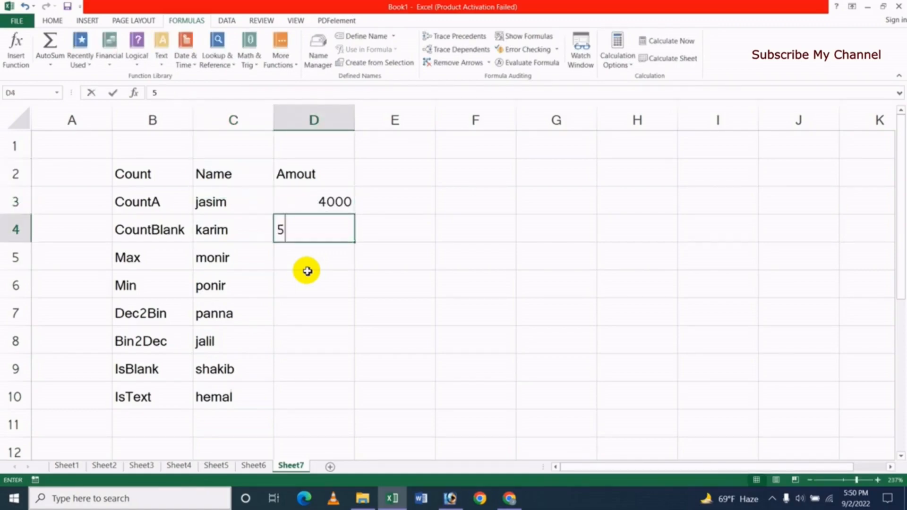
{"action": "type", "text": "00"}
{"action": "key", "text": "Return"}
{"action": "key", "text": "Up"}
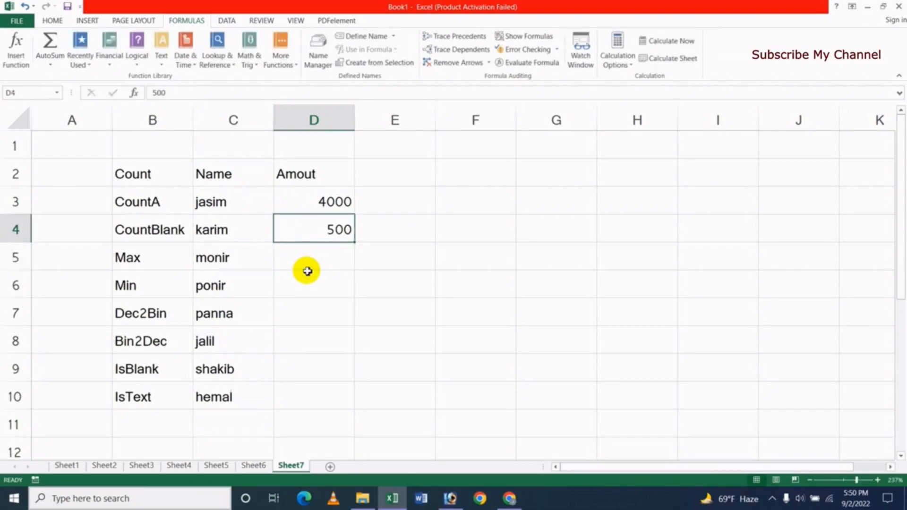
Extend the series from cells D3 and D4 down to D10, filling amounts in increments of 1000 up to 11000
{"action": "key", "text": "Up"}
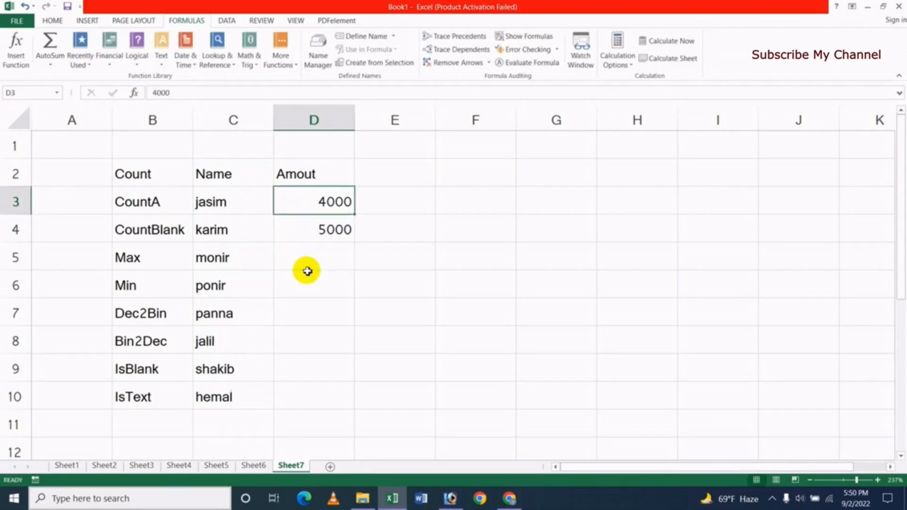
{"action": "key", "text": "shift+Down"}
{"action": "left_click_drag", "start_coordinate": [354, 242], "coordinate": [346, 403]}
{"action": "left_click", "coordinate": [446, 336]}
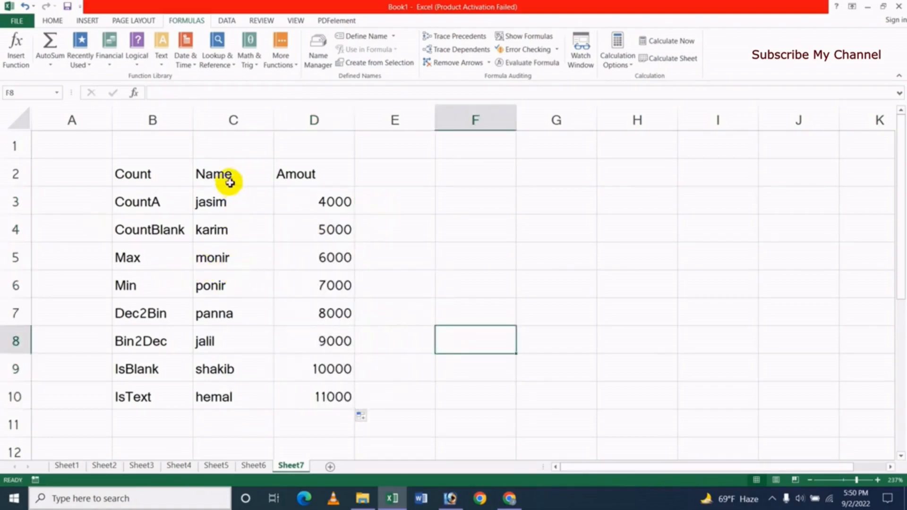
Copy the Name and Amout table from cells C2:D10 to the range starting at cell G2
{"action": "left_click_drag", "start_coordinate": [231, 176], "coordinate": [324, 389]}
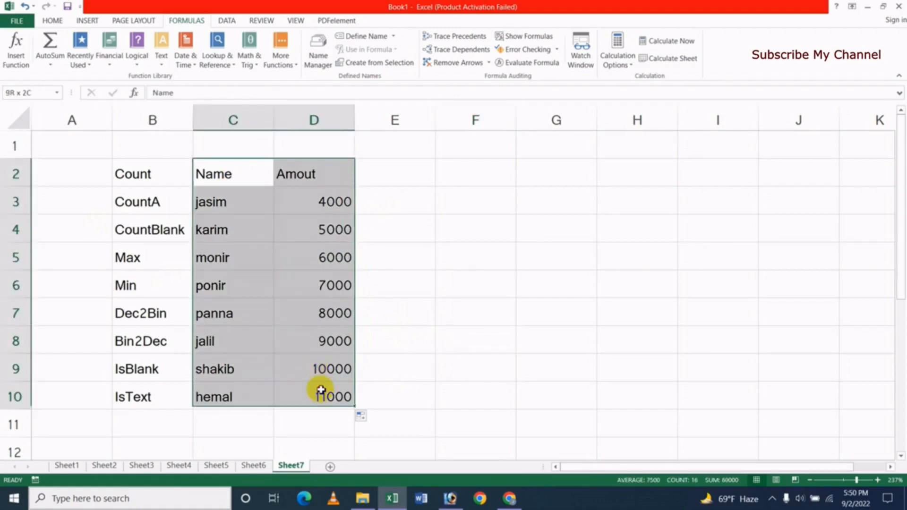
{"action": "key", "text": "ctrl+c"}
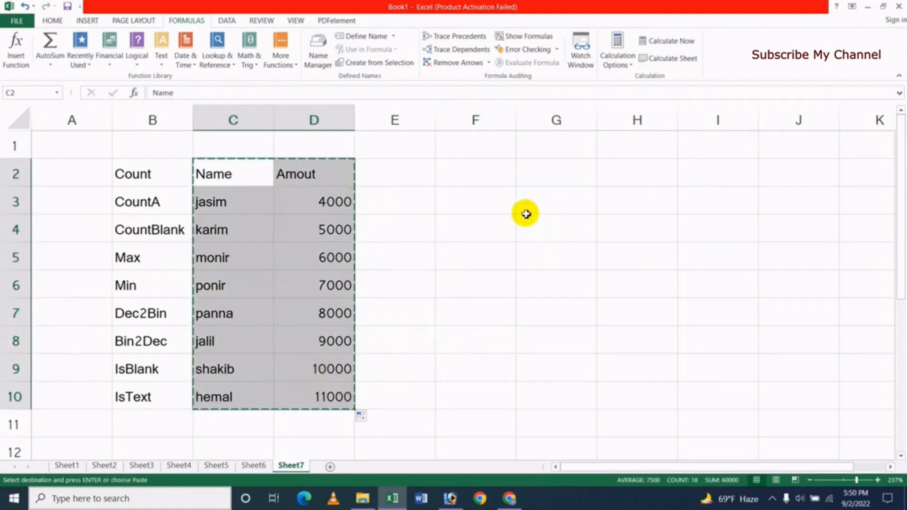
{"action": "left_click", "coordinate": [530, 176]}
{"action": "key", "text": "ctrl+v"}
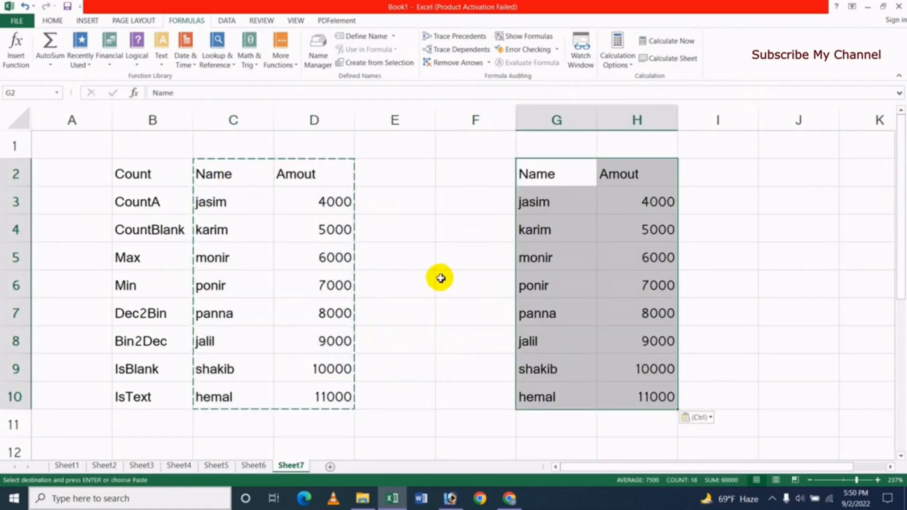
{"action": "left_click", "coordinate": [438, 280]}
{"action": "key", "text": "Escape"}
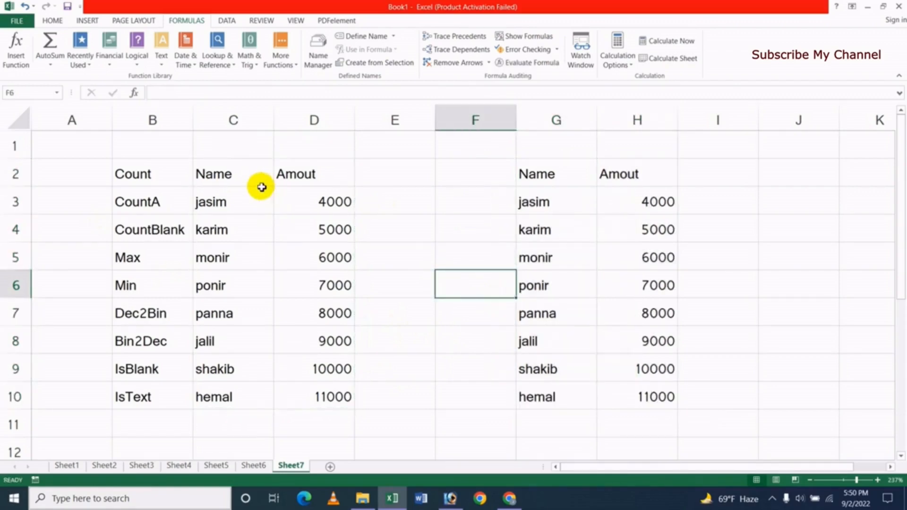
Clear the original Name and Amout data from cells C2:D10
{"action": "left_click_drag", "start_coordinate": [261, 186], "coordinate": [334, 386]}
{"action": "key", "text": "Delete"}
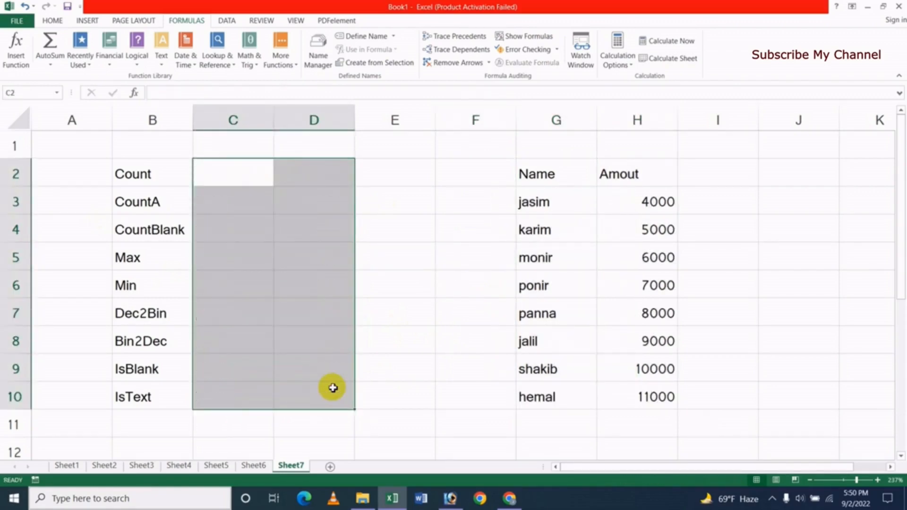
{"action": "left_click", "coordinate": [371, 275]}
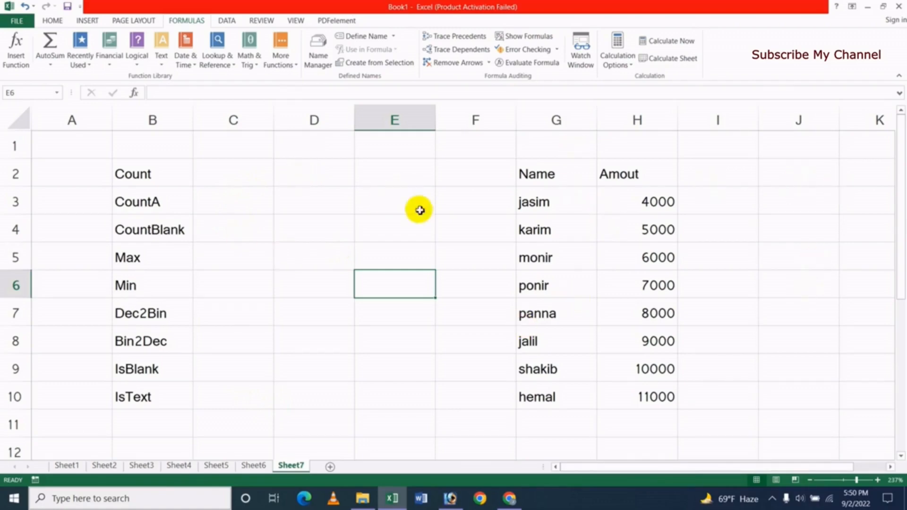
{"action": "left_click", "coordinate": [295, 173]}
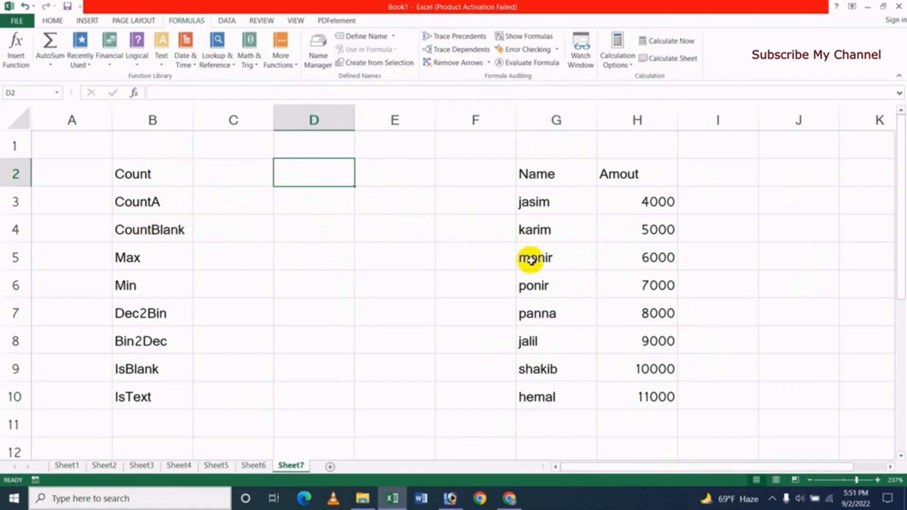
Clear the name in cell G5 and the amount in cell H8 to create blank cells
{"action": "left_click", "coordinate": [550, 259]}
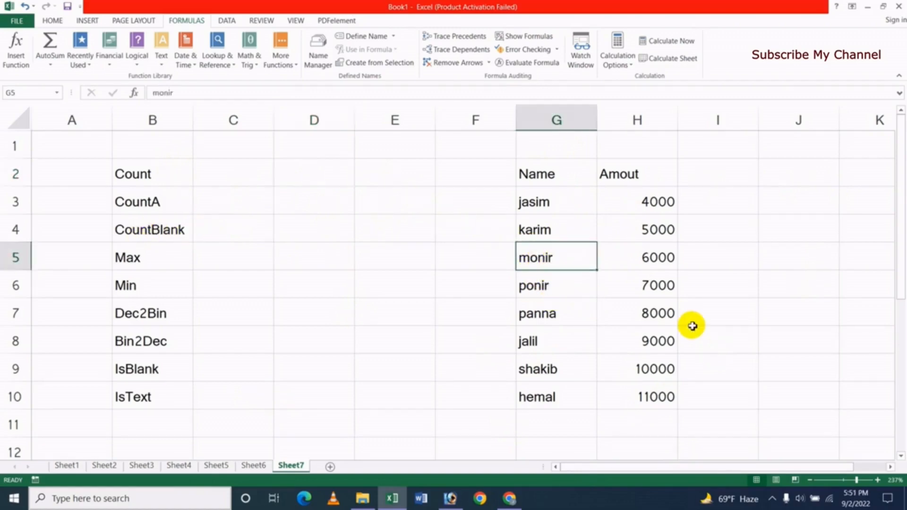
{"action": "key", "text": "Delete"}
{"action": "key", "text": "Right"}
{"action": "key", "text": "Down"}
{"action": "key", "text": "Down"}
{"action": "key", "text": "Down"}
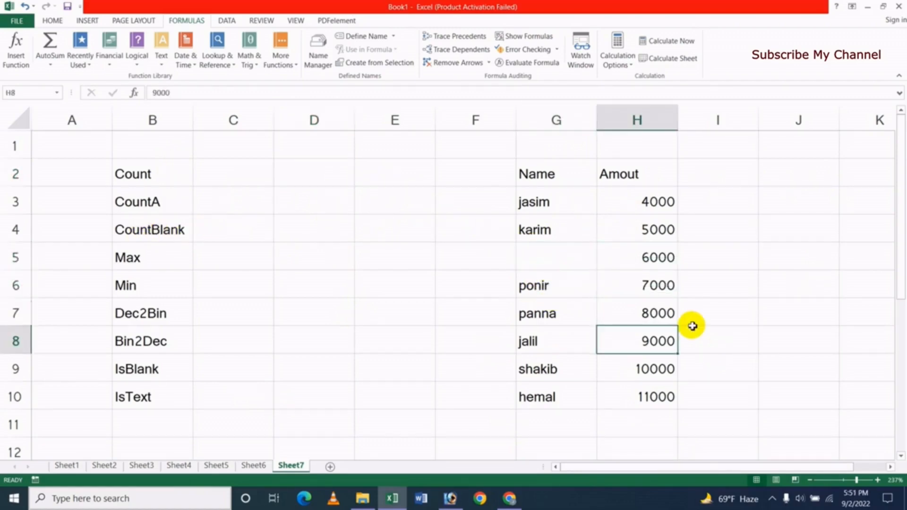
{"action": "key", "text": "Delete"}
{"action": "key", "text": "Left"}
{"action": "key", "text": "Left"}
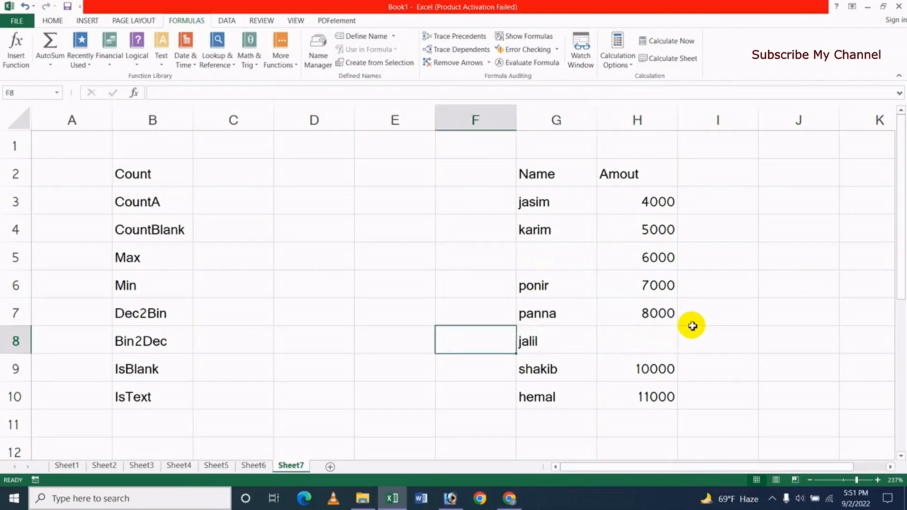
Clear the name in cell G10 and the amount in cell H4 to create more blanks
{"action": "key", "text": "Down"}
{"action": "key", "text": "Right"}
{"action": "key", "text": "Down"}
{"action": "key", "text": "Delete"}
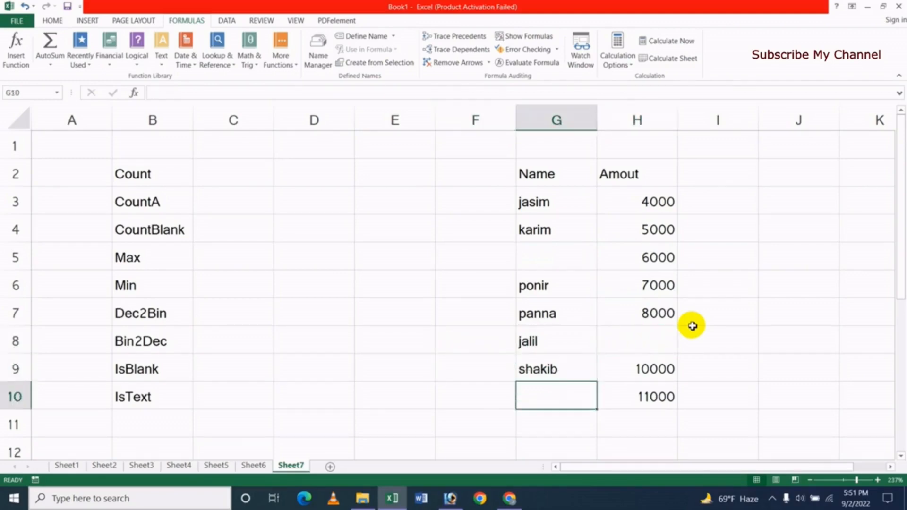
{"action": "key", "text": "Up"}
{"action": "key", "text": "Up"}
{"action": "key", "text": "Up"}
{"action": "key", "text": "Up"}
{"action": "key", "text": "Up"}
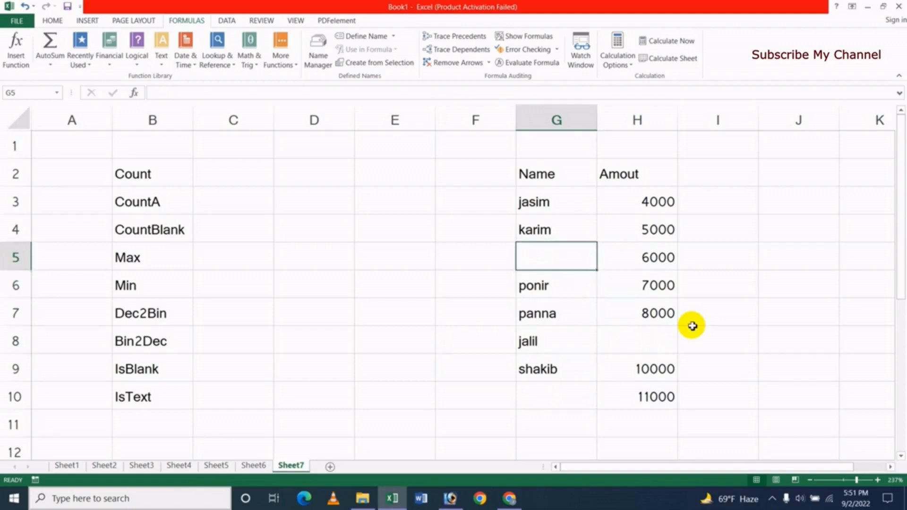
{"action": "left_click", "coordinate": [666, 228]}
{"action": "key", "text": "Delete"}
{"action": "key", "text": "Down"}
{"action": "key", "text": "Down"}
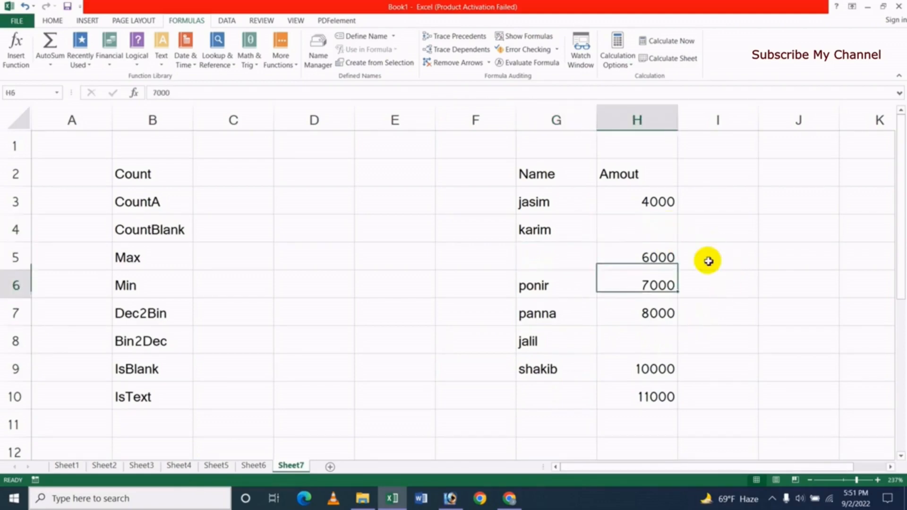
Enter the formula =COUNT(H3:H10) in cell D2 to count the numeric amounts
{"action": "key", "text": "Up"}
{"action": "key", "text": "Up"}
{"action": "key", "text": "Left"}
{"action": "key", "text": "Left"}
{"action": "key", "text": "Left"}
{"action": "key", "text": "Left"}
{"action": "key", "text": "Up"}
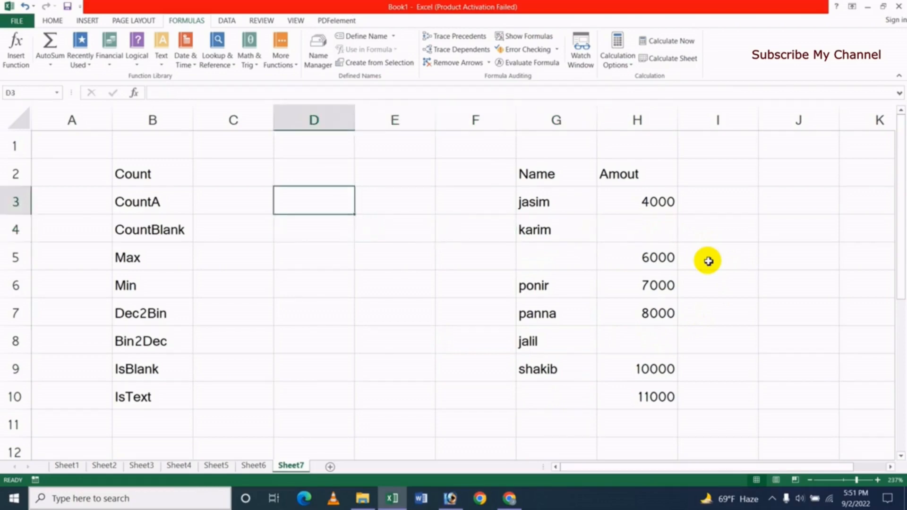
{"action": "key", "text": "Up"}
{"action": "type", "text": "="}
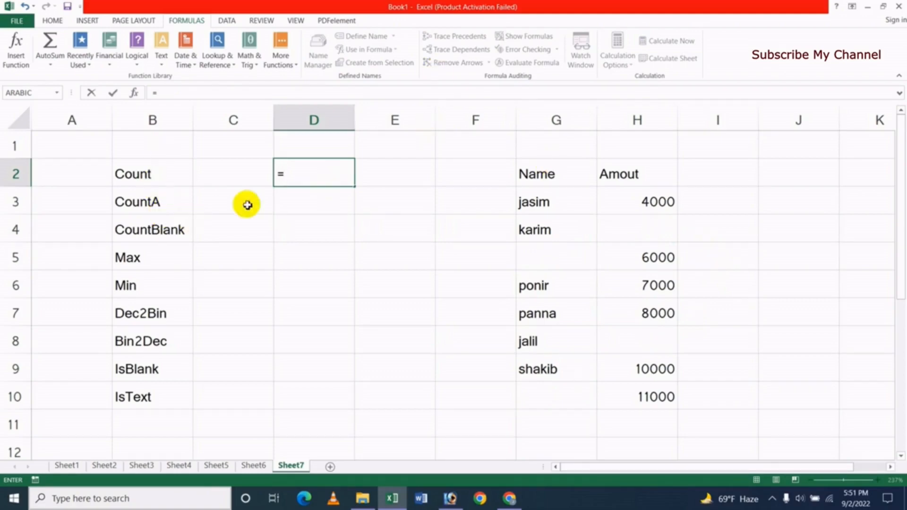
{"action": "key", "text": "Escape"}
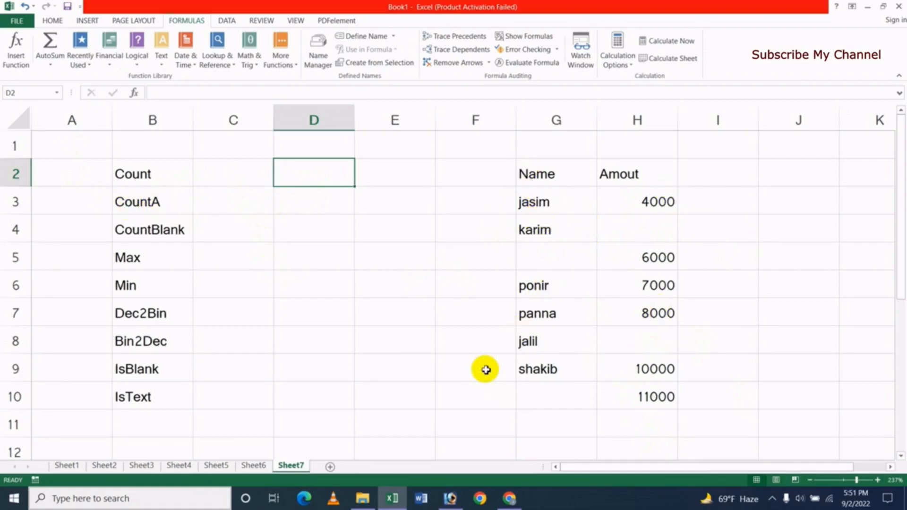
{"action": "type", "text": "=c"}
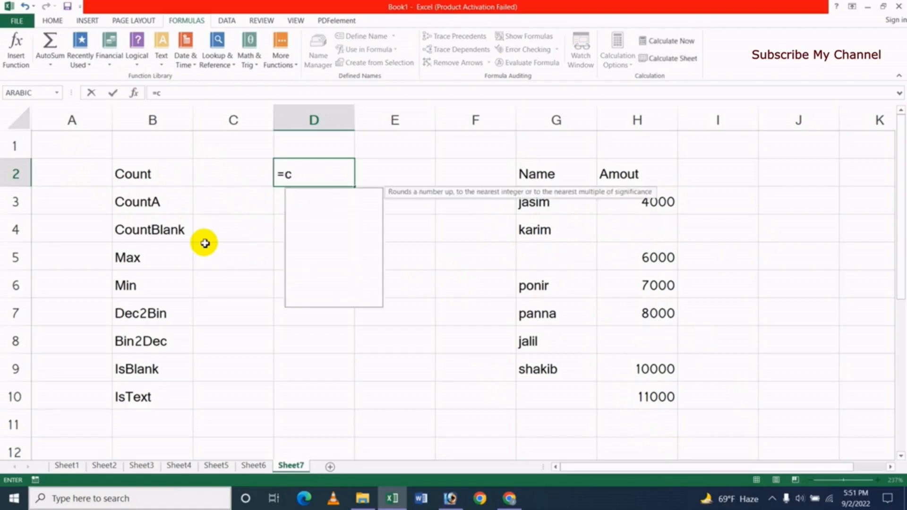
{"action": "type", "text": "ou"}
{"action": "key", "text": "Tab"}
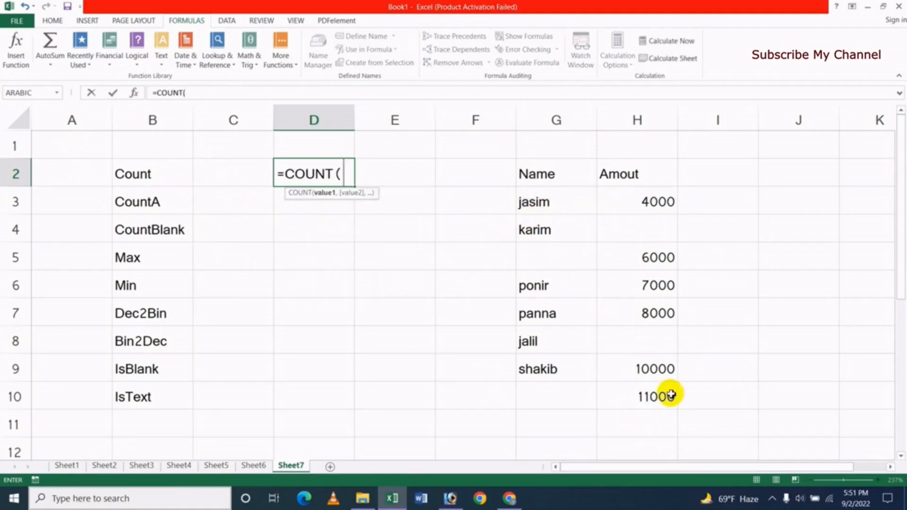
{"action": "left_click", "coordinate": [640, 205]}
{"action": "left_click_drag", "start_coordinate": [643, 239], "coordinate": [657, 391]}
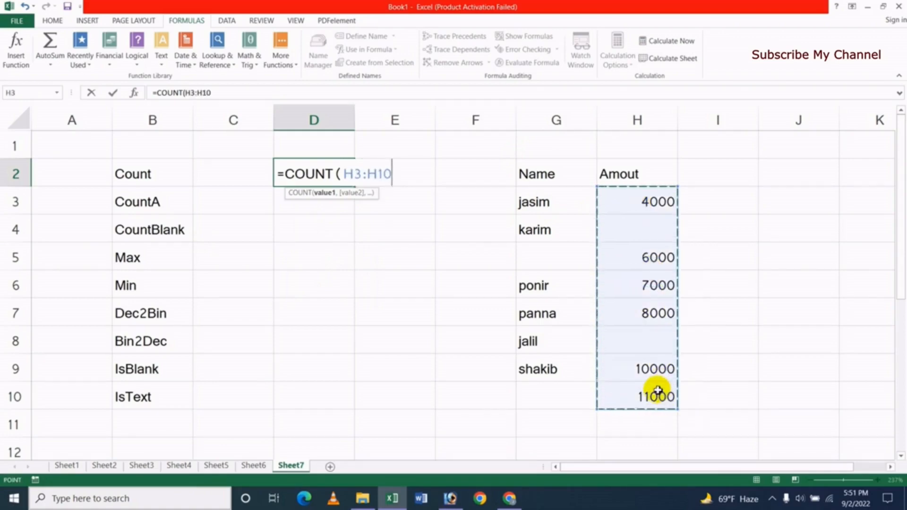
{"action": "type", "text": ")"}
{"action": "key", "text": "Return"}
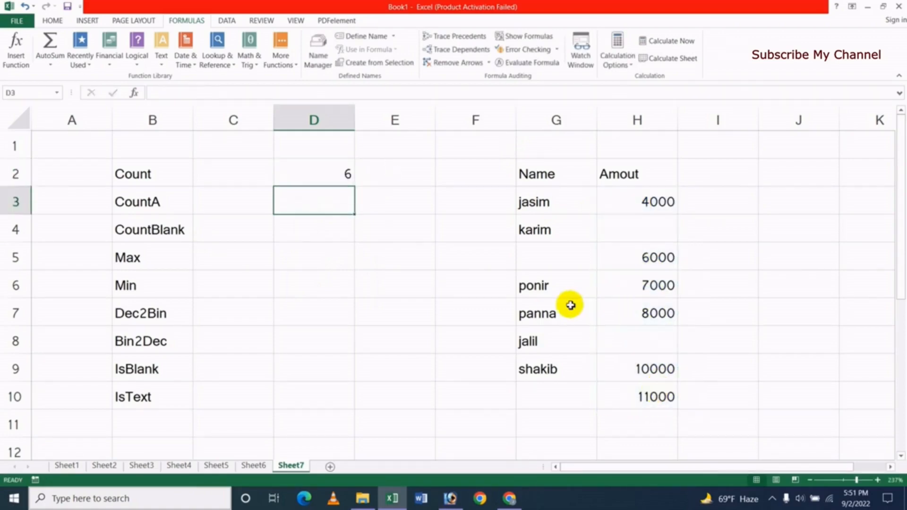
{"action": "left_click", "coordinate": [326, 177]}
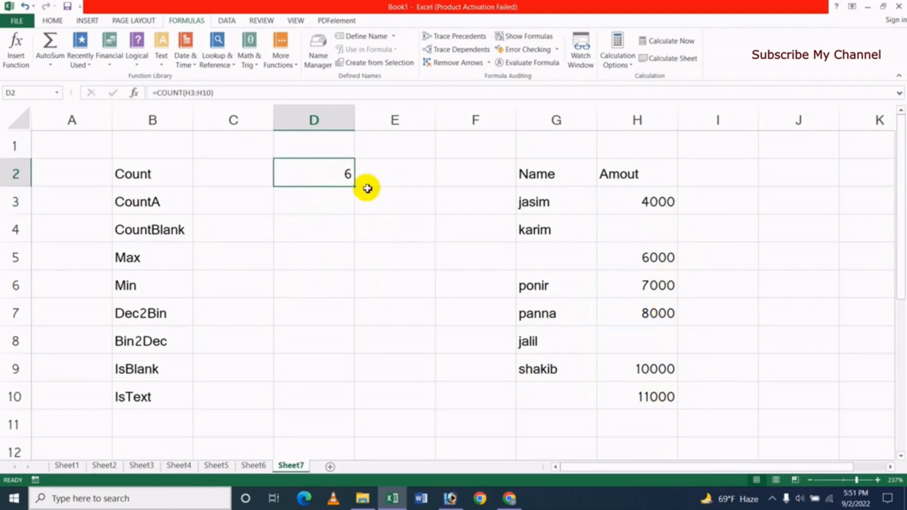
{"action": "key", "text": "Delete"}
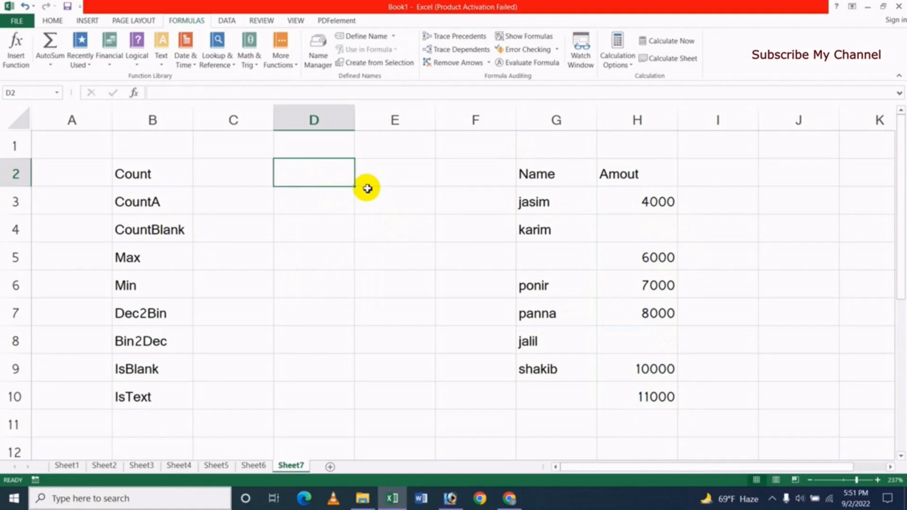
{"action": "key", "text": "ctrl+z"}
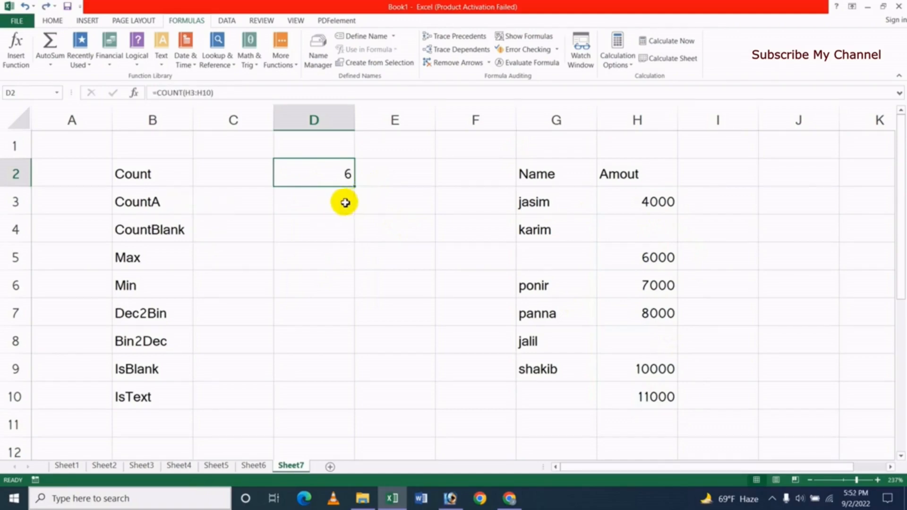
Enter the formula =COUNTA(G3:H10) in cell D3 to count the non-empty cells of both columns
{"action": "left_click", "coordinate": [344, 201]}
{"action": "type", "text": "="}
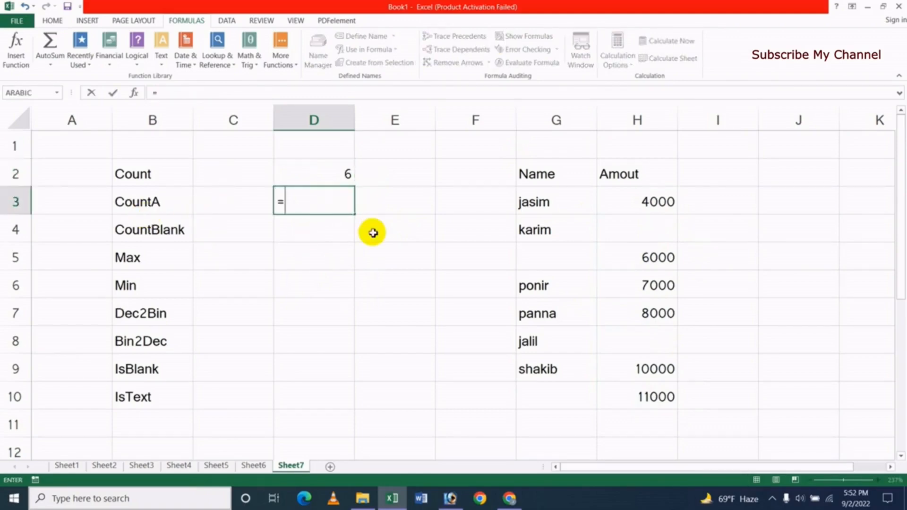
{"action": "type", "text": "cout"}
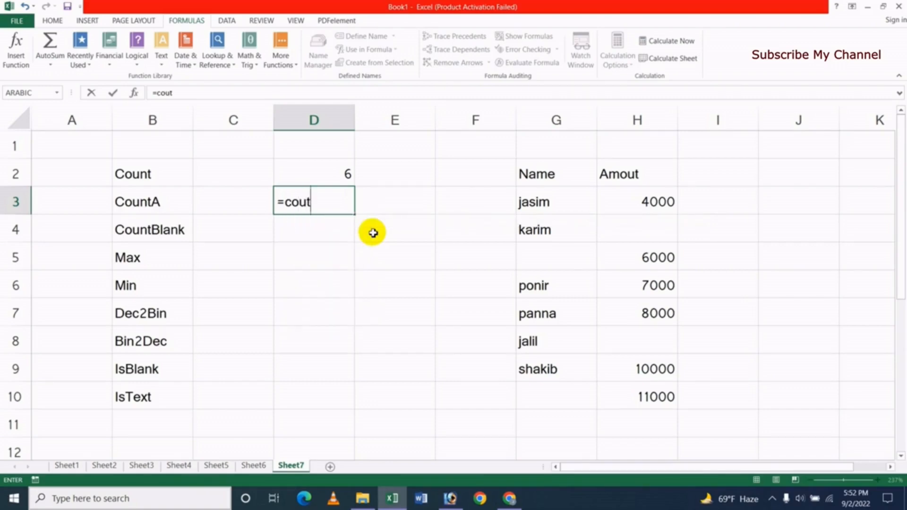
{"action": "key", "text": "BackSpace"}
{"action": "type", "text": "nt"}
{"action": "type", "text": "a"}
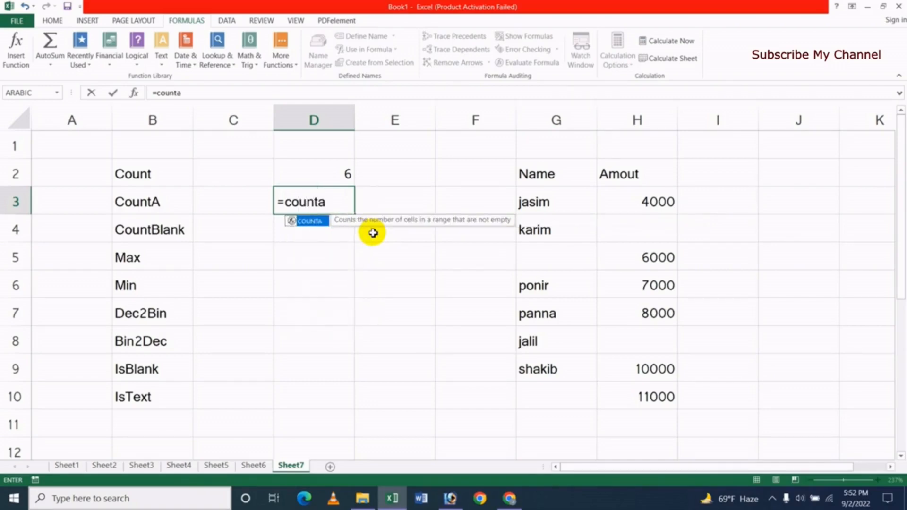
{"action": "key", "text": "Tab"}
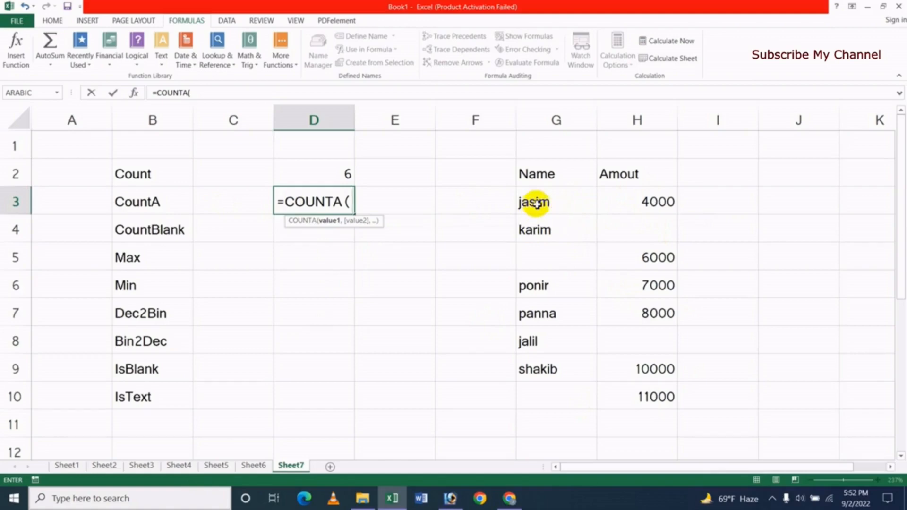
{"action": "left_click_drag", "start_coordinate": [541, 202], "coordinate": [651, 387]}
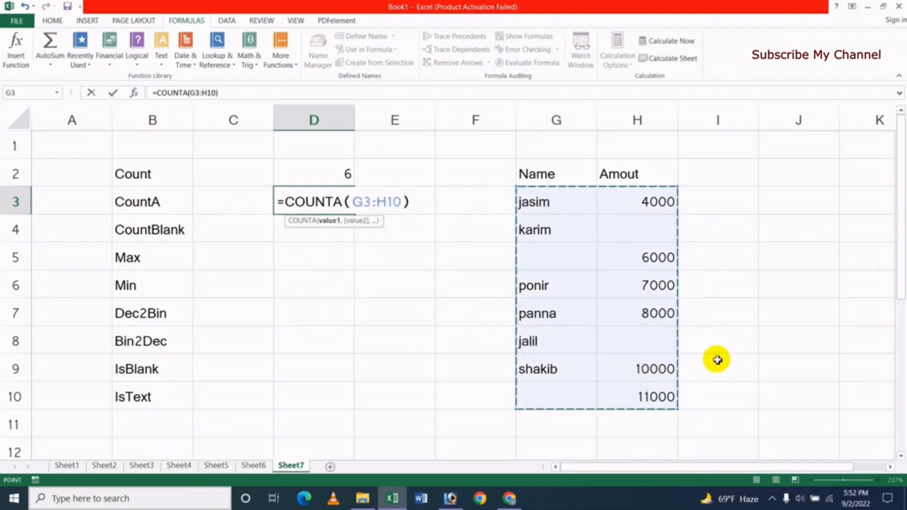
{"action": "key", "text": "Return"}
{"action": "left_click", "coordinate": [289, 213]}
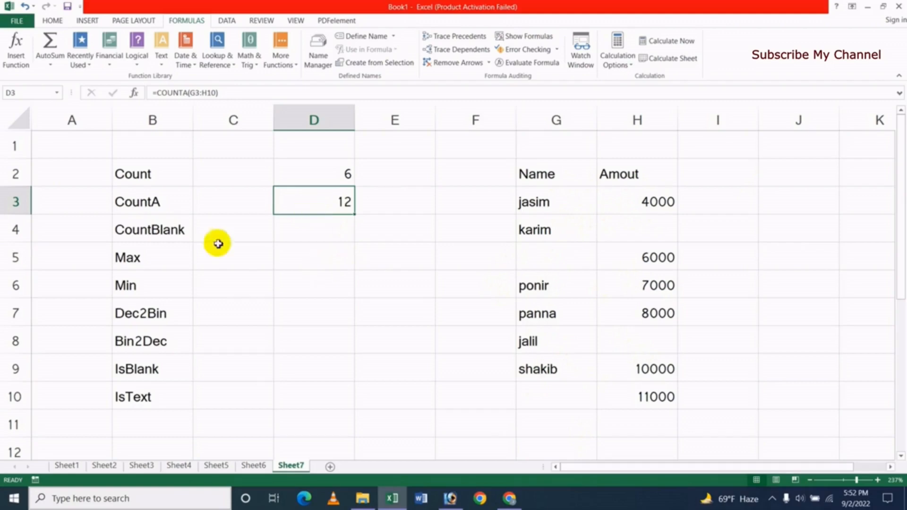
Enter the formula =COUNTBLANK(G3:H10) in cell D4 to count the empty cells of both columns
{"action": "left_click", "coordinate": [289, 235]}
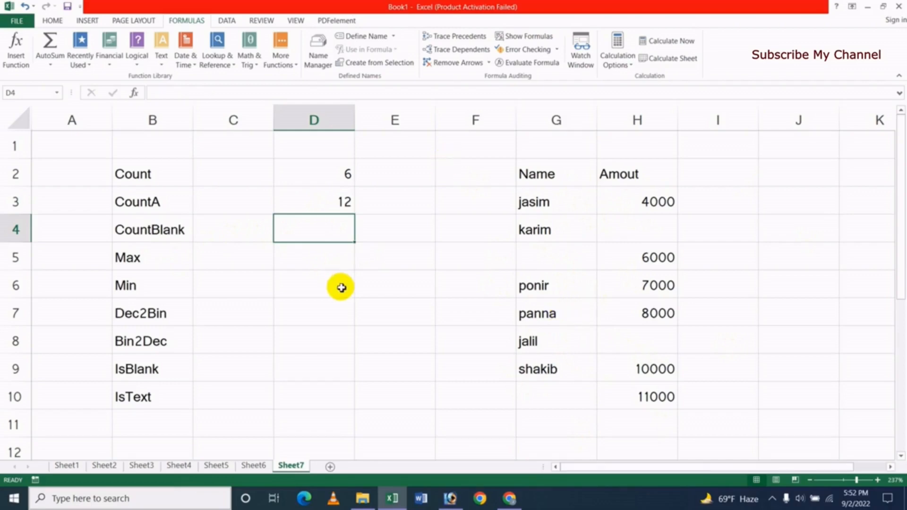
{"action": "type", "text": "=co"}
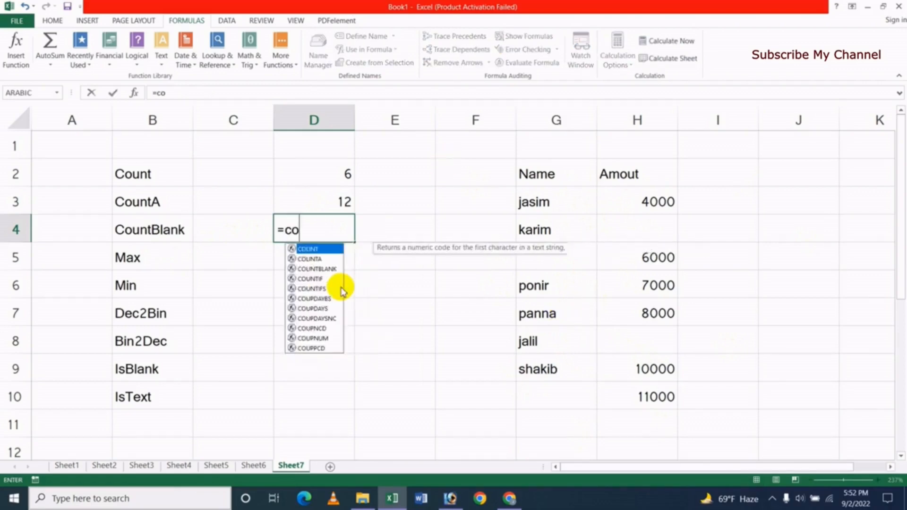
{"action": "type", "text": "untb"}
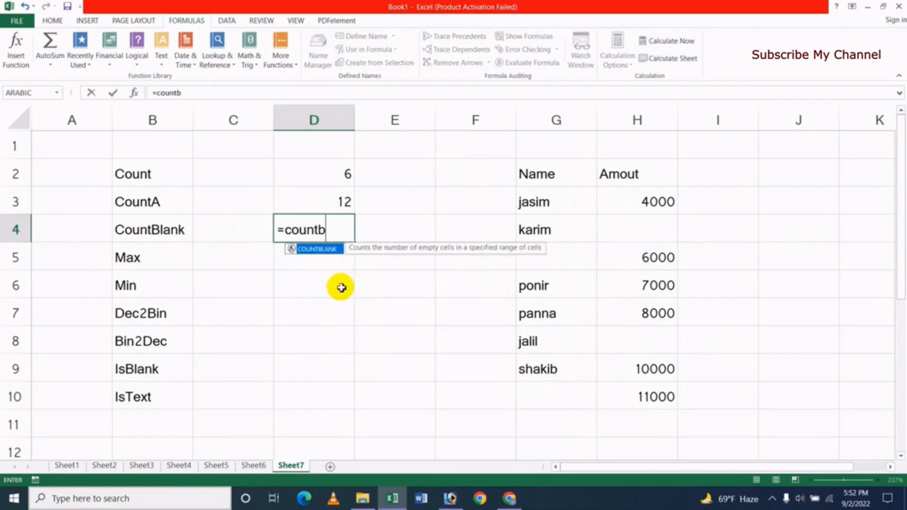
{"action": "key", "text": "Tab"}
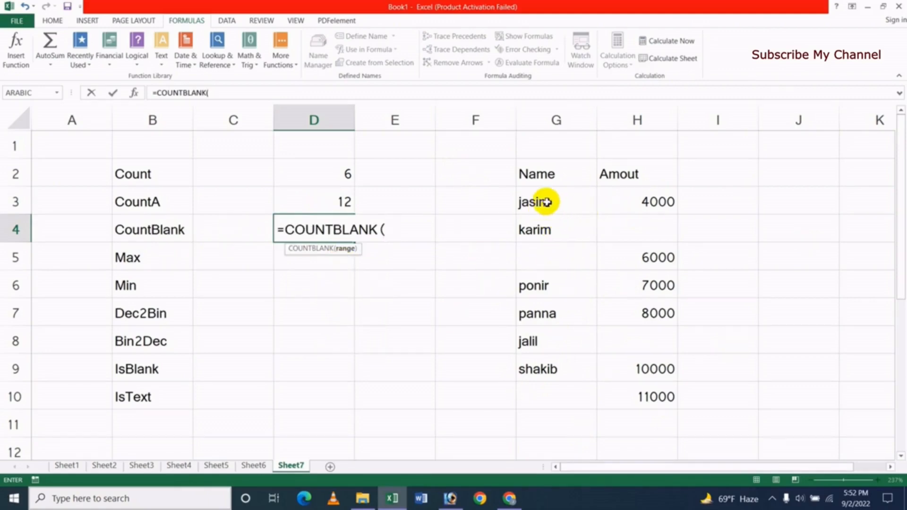
{"action": "left_click_drag", "start_coordinate": [546, 203], "coordinate": [651, 394]}
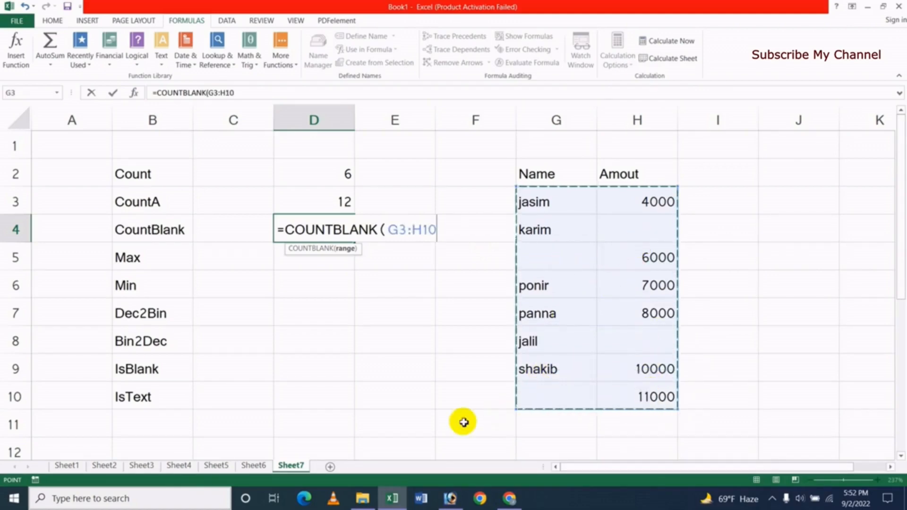
{"action": "key", "text": "Return"}
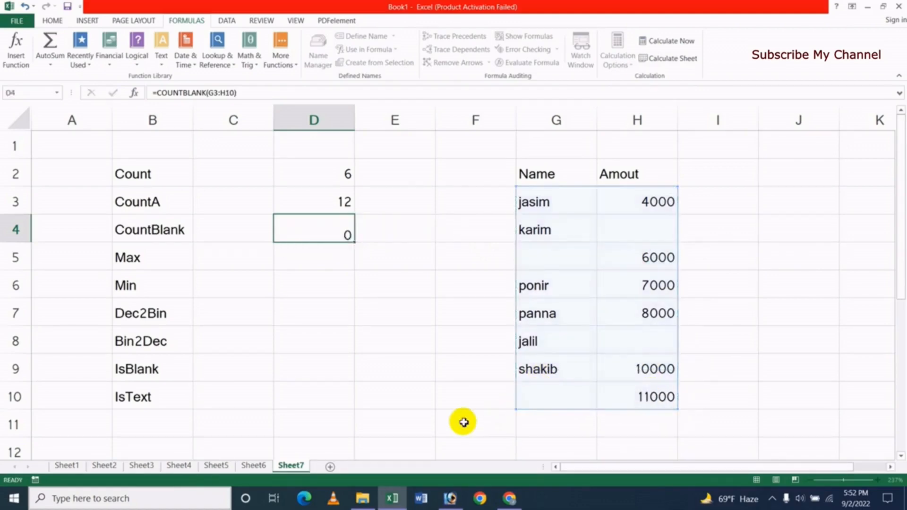
Check the CountBlank result in cell D4 against the empty cells H4, G5, H8 and G10
{"action": "left_click", "coordinate": [347, 236]}
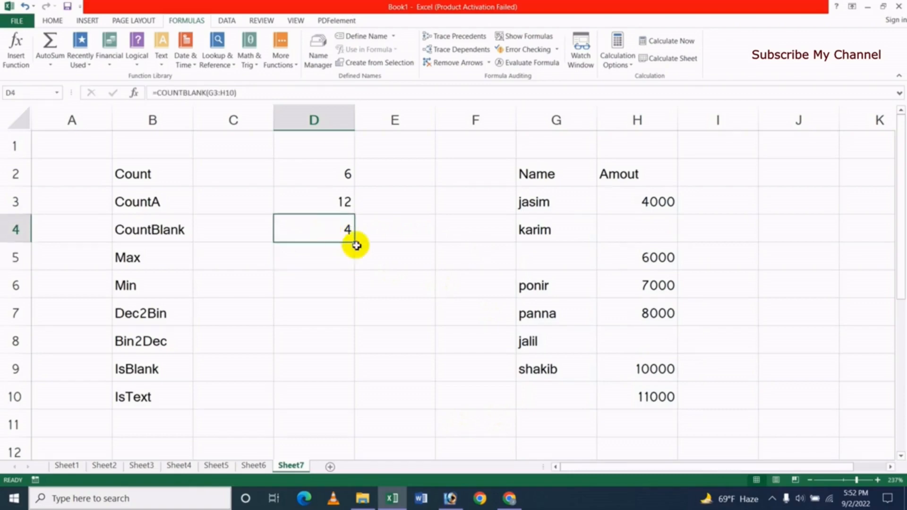
{"action": "left_click", "coordinate": [650, 232]}
{"action": "left_click", "coordinate": [545, 257]}
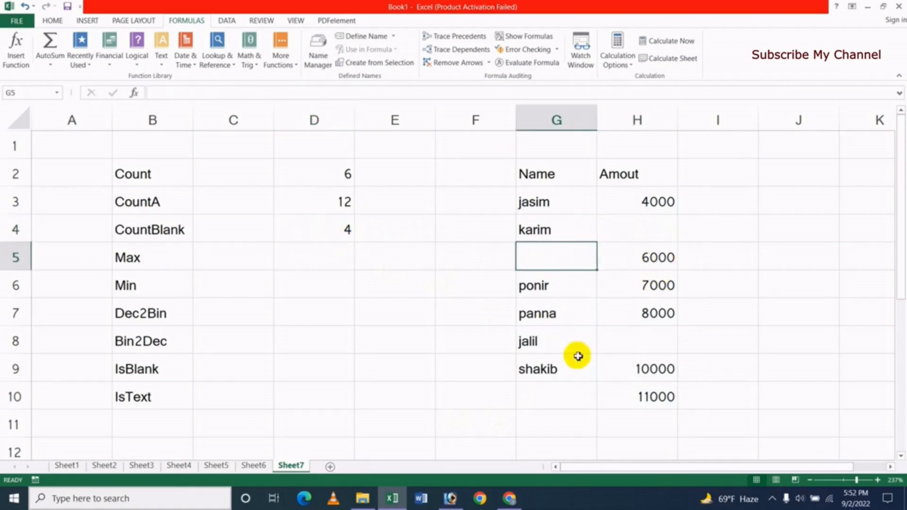
{"action": "left_click", "coordinate": [631, 345]}
{"action": "left_click", "coordinate": [561, 390]}
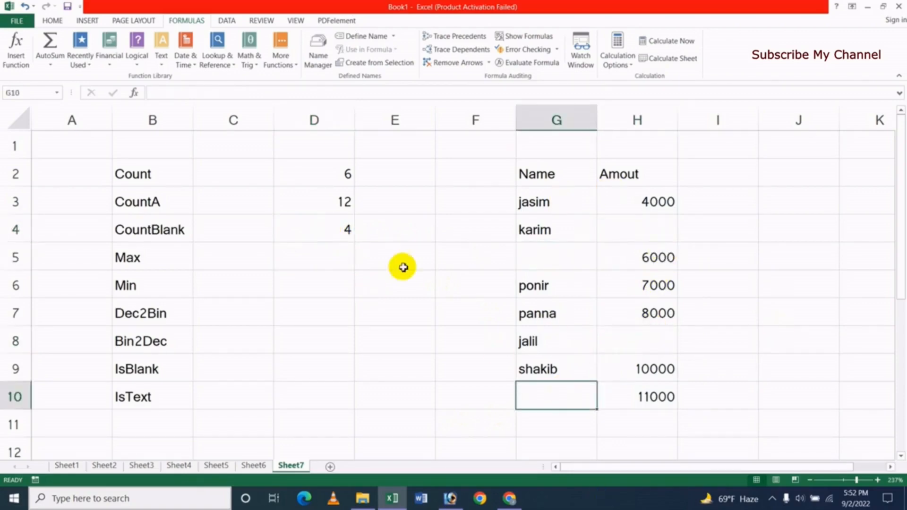
Enter the formula =MAX(H3:H10) in cell D5 to find the largest amount
{"action": "left_click", "coordinate": [308, 263]}
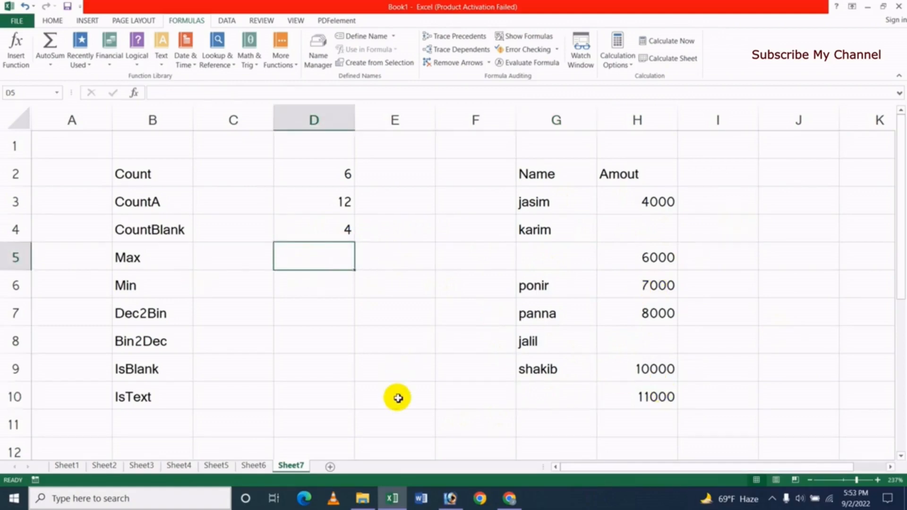
{"action": "type", "text": "=max"}
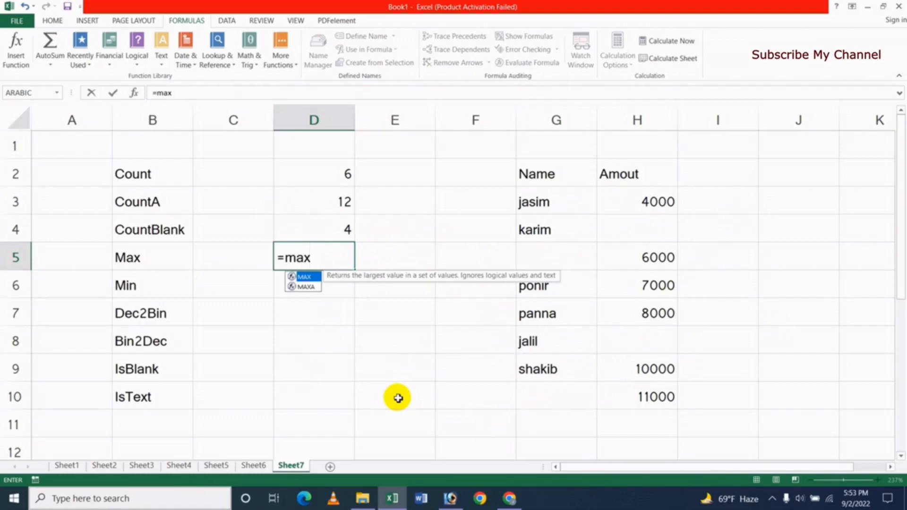
{"action": "type", "text": "("}
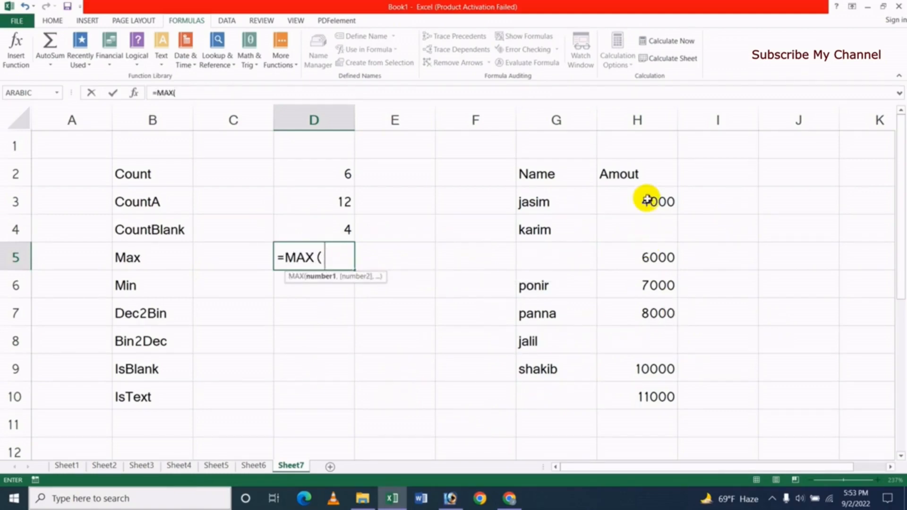
{"action": "left_click_drag", "start_coordinate": [646, 197], "coordinate": [647, 392]}
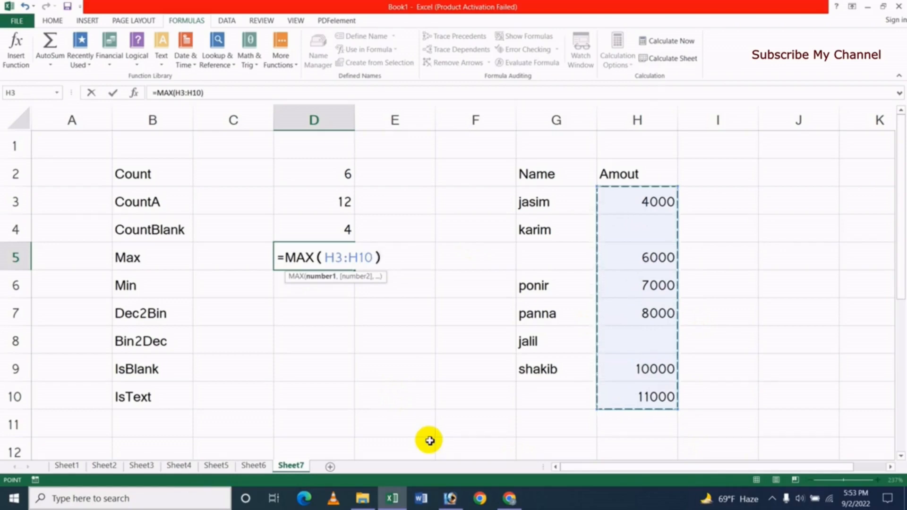
{"action": "key", "text": "Return"}
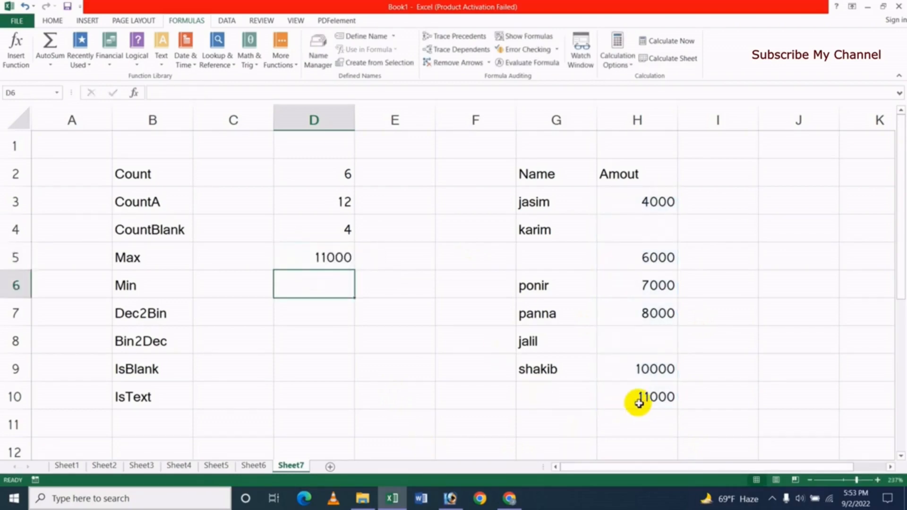
Change the amount in cell H5 to 12000 to test the Max formula
{"action": "left_click", "coordinate": [660, 258]}
{"action": "type", "text": "1"}
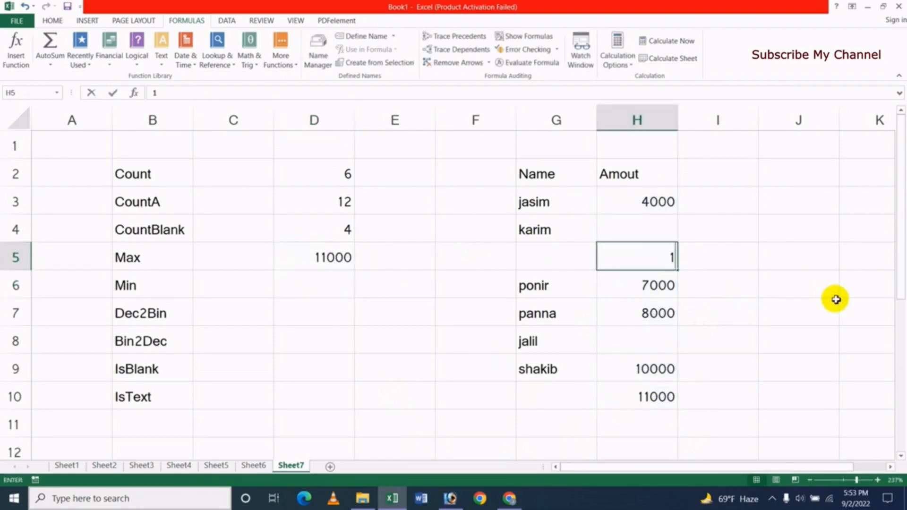
{"action": "type", "text": "2000"}
{"action": "key", "text": "Return"}
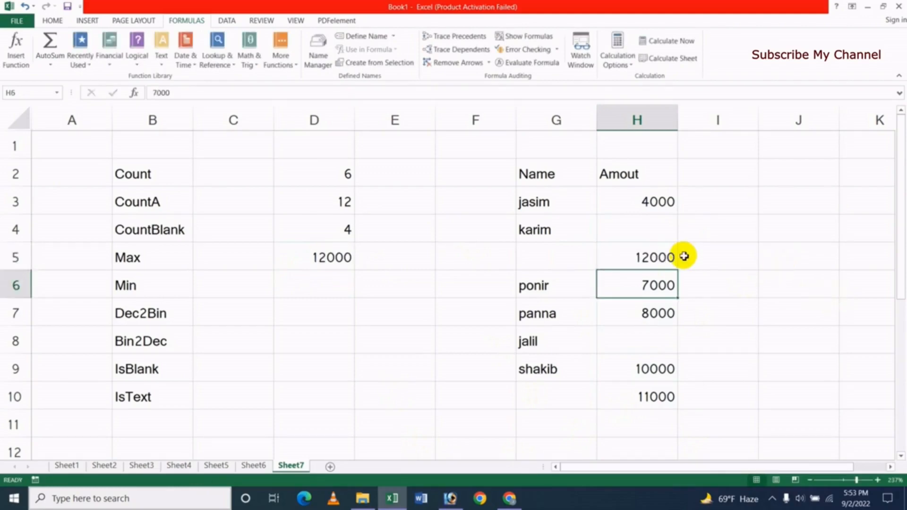
{"action": "left_click", "coordinate": [664, 258]}
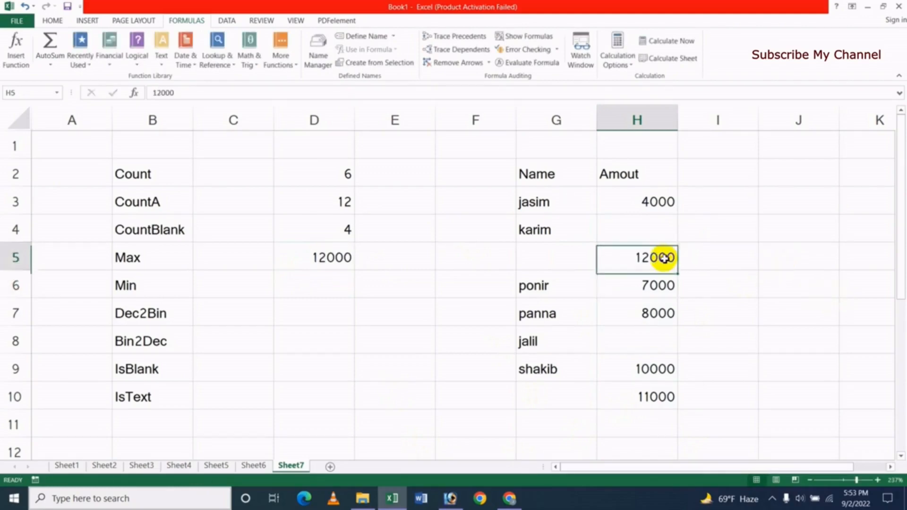
Enter the formula =MIN(H3:H10) in cell D6 to find the smallest amount
{"action": "left_click", "coordinate": [333, 285]}
{"action": "type", "text": "=mi"}
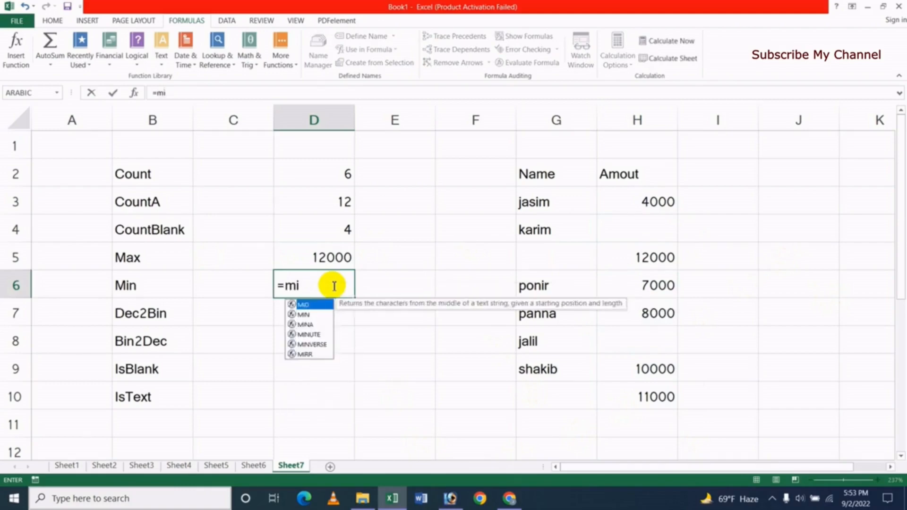
{"action": "type", "text": "x"}
{"action": "key", "text": "BackSpace"}
{"action": "type", "text": "n"}
{"action": "key", "text": "Tab"}
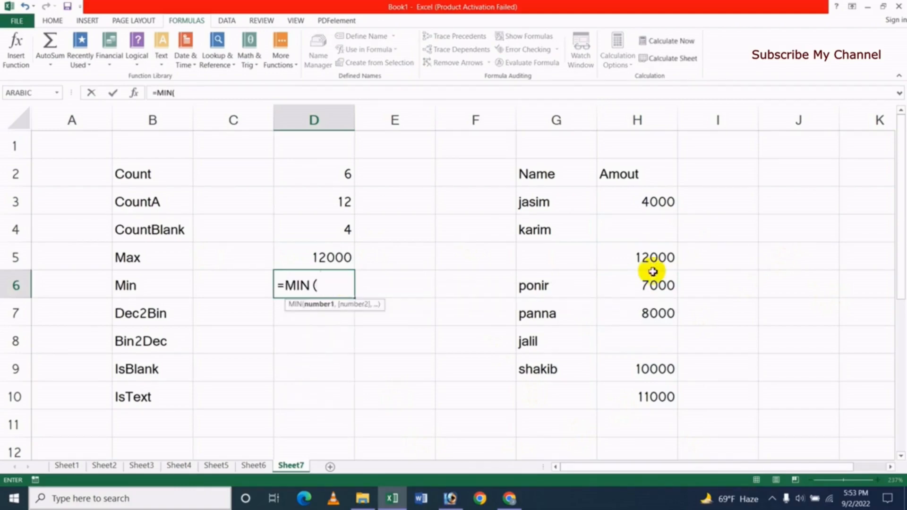
{"action": "left_click_drag", "start_coordinate": [654, 202], "coordinate": [655, 386]}
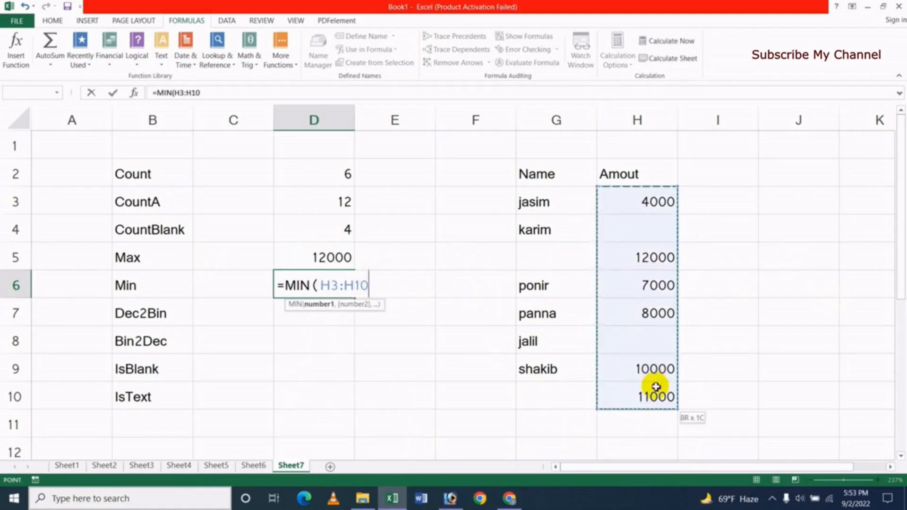
{"action": "key", "text": "Return"}
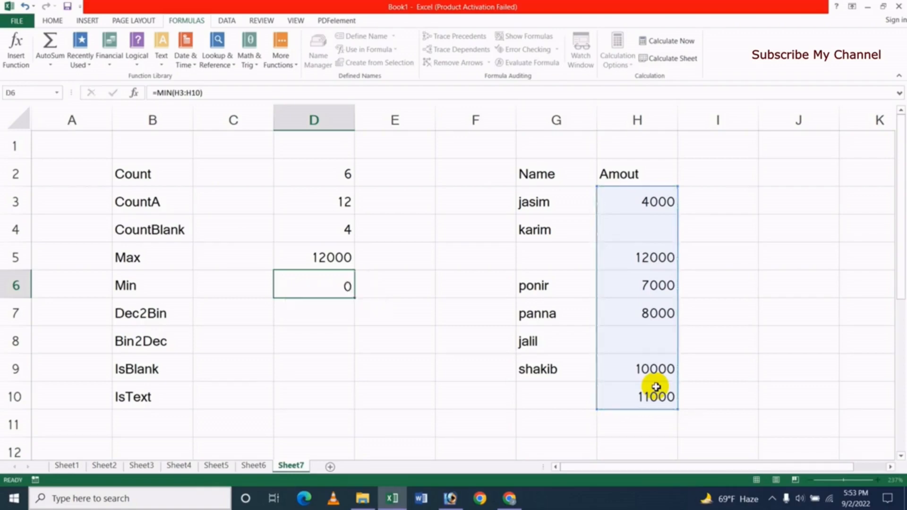
{"action": "left_click", "coordinate": [324, 283]}
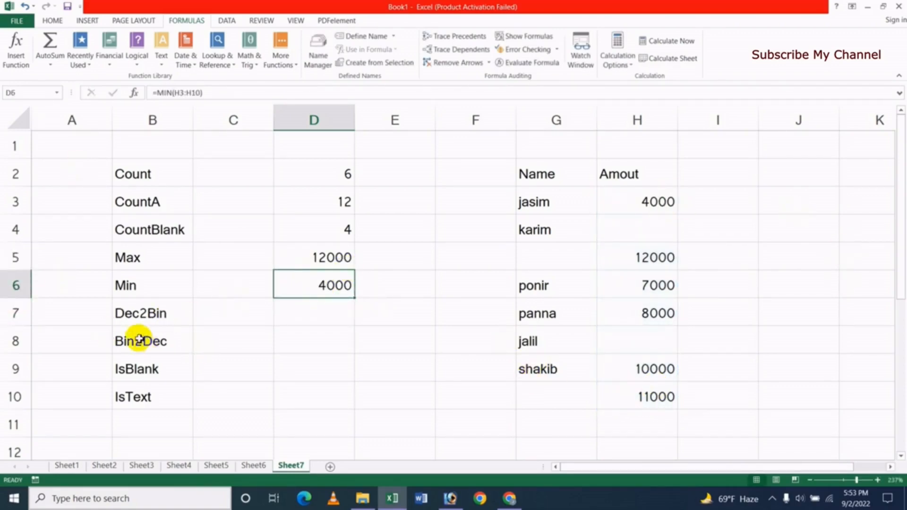
Enter the decimal number 30 in cell F7 as the sample value for the Dec2Bin conversion
{"action": "left_click", "coordinate": [336, 317]}
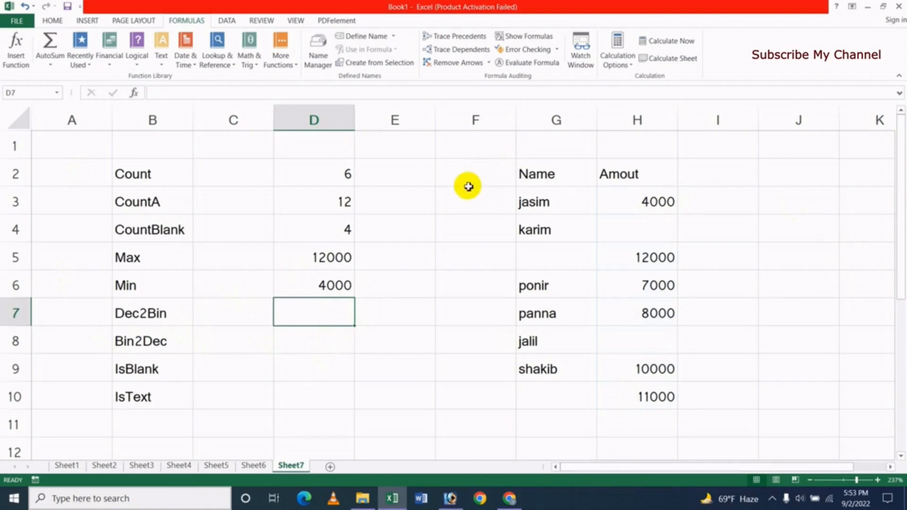
{"action": "left_click", "coordinate": [452, 317]}
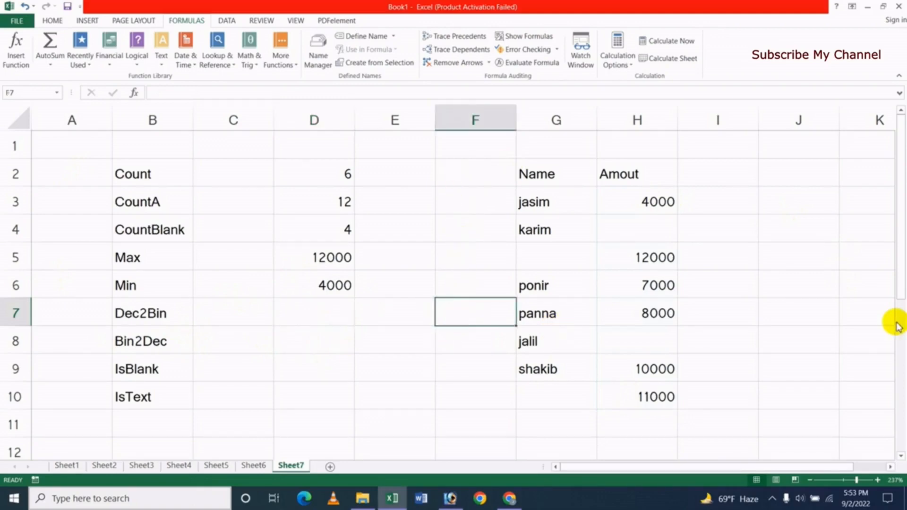
{"action": "type", "text": "30"}
{"action": "key", "text": "Return"}
{"action": "key", "text": "Up"}
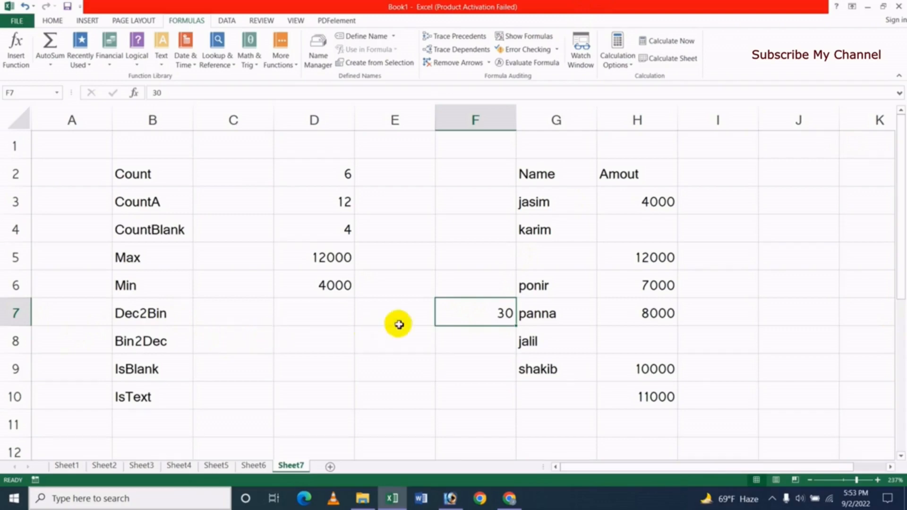
Enter the formula =DEC2BIN(F7) in cell D7 to convert the decimal number to binary
{"action": "left_click", "coordinate": [303, 320]}
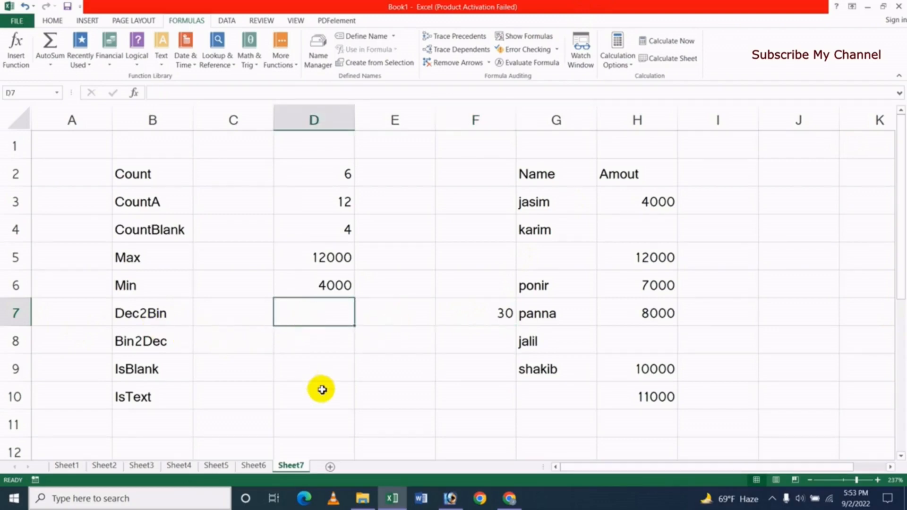
{"action": "type", "text": "="}
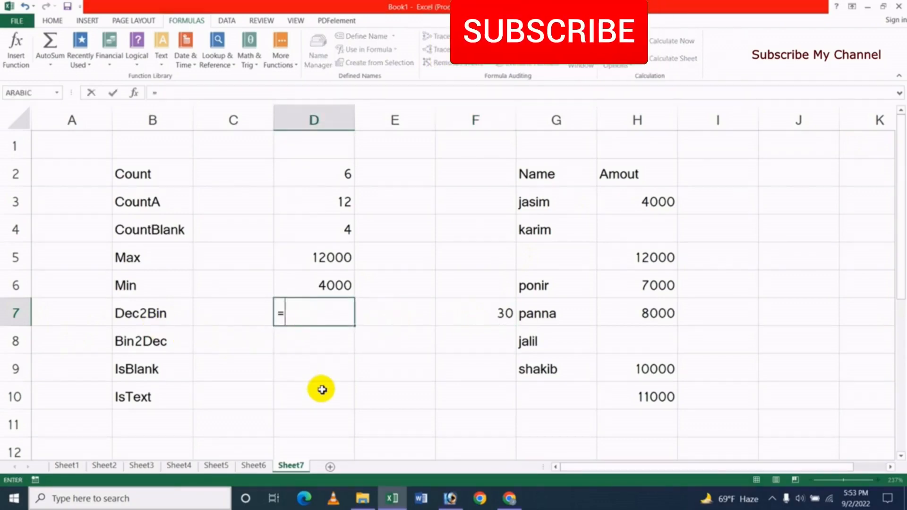
{"action": "type", "text": "de"}
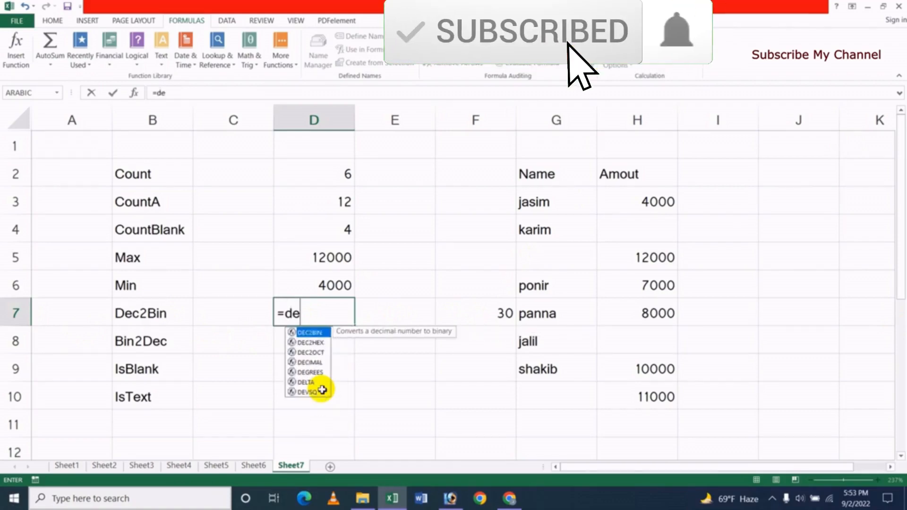
{"action": "type", "text": "c2"}
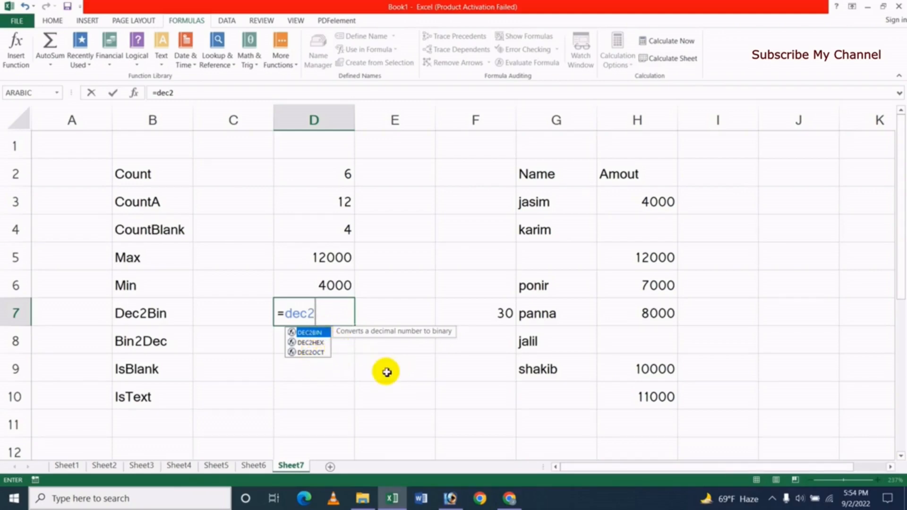
{"action": "key", "text": "Tab"}
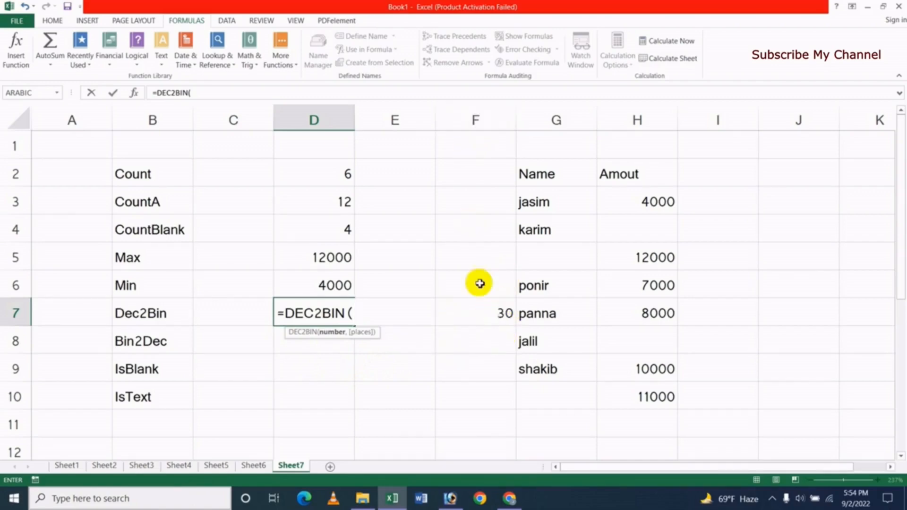
{"action": "left_click", "coordinate": [485, 308]}
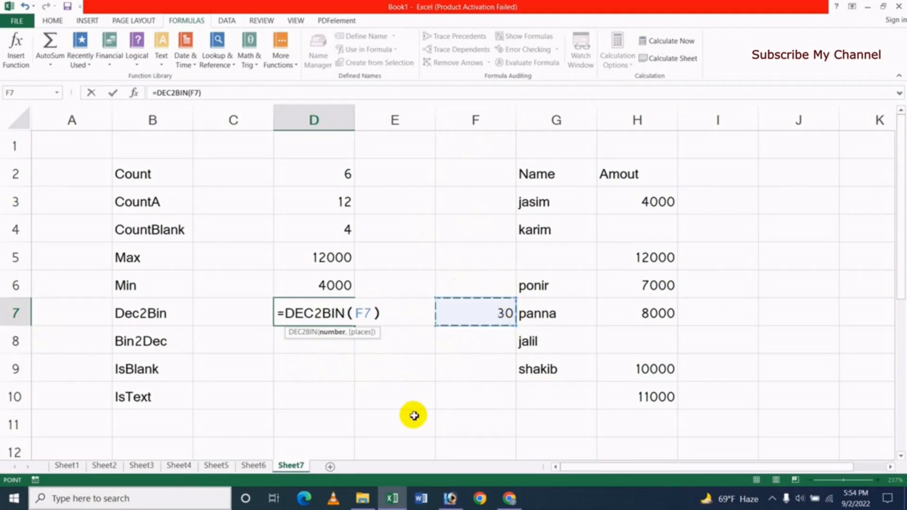
{"action": "key", "text": "Return"}
{"action": "left_click", "coordinate": [492, 313]}
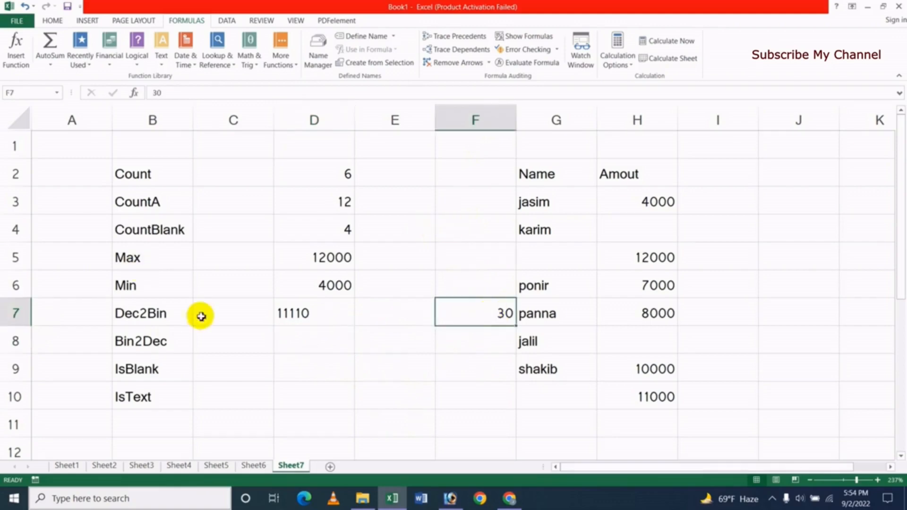
{"action": "left_click", "coordinate": [290, 307]}
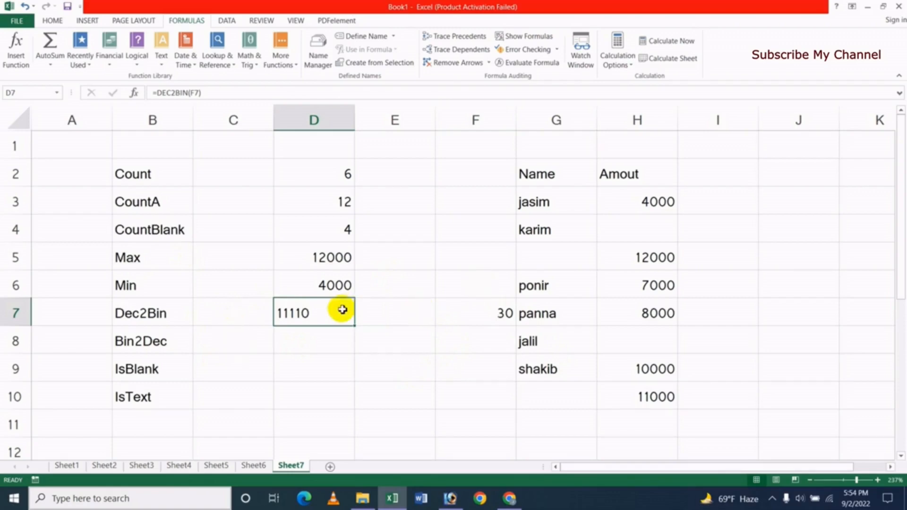
Enter the formula =BIN2DEC(D7) in cell D8 to convert the binary number back to decimal
{"action": "left_click", "coordinate": [313, 348]}
{"action": "type", "text": "="}
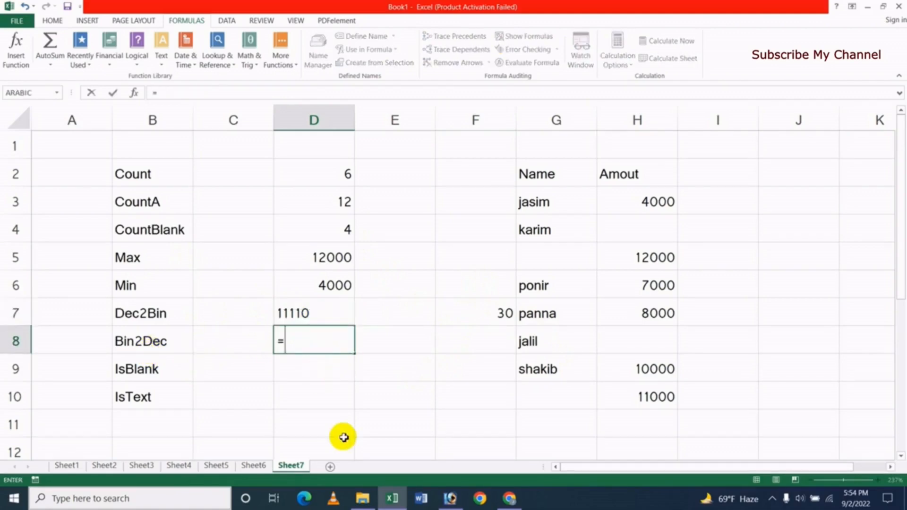
{"action": "type", "text": "bin"}
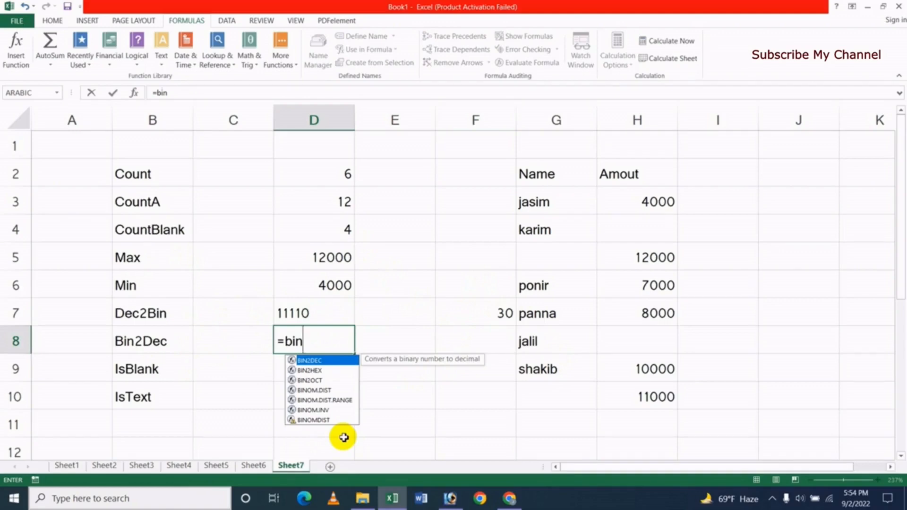
{"action": "type", "text": "2d"}
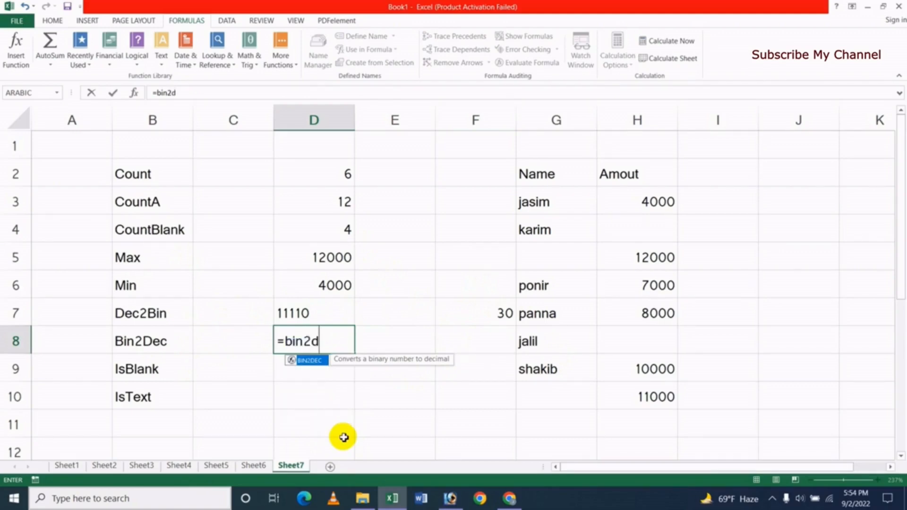
{"action": "type", "text": "e"}
{"action": "key", "text": "Tab"}
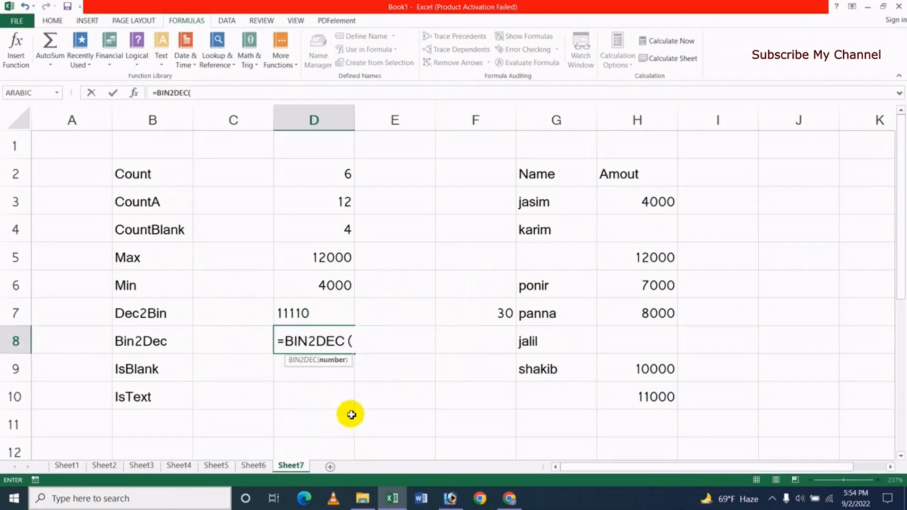
{"action": "left_click", "coordinate": [316, 320]}
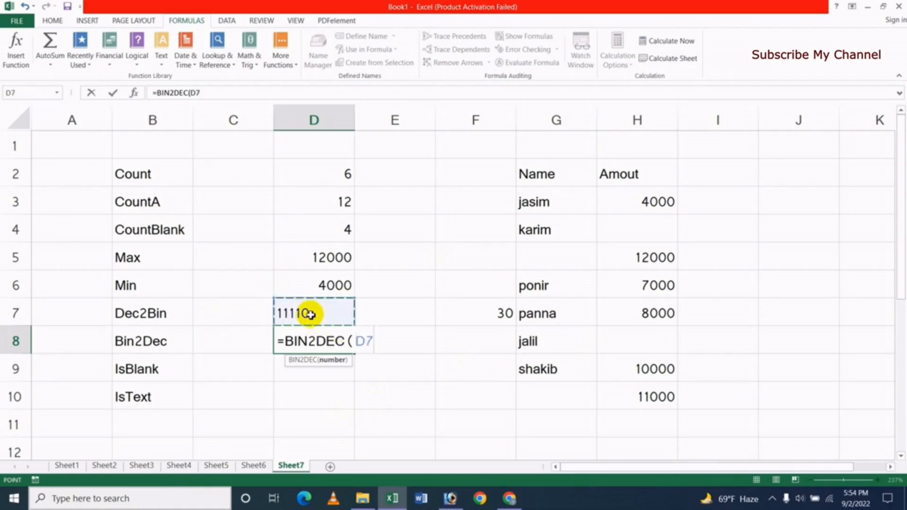
{"action": "key", "text": "Return"}
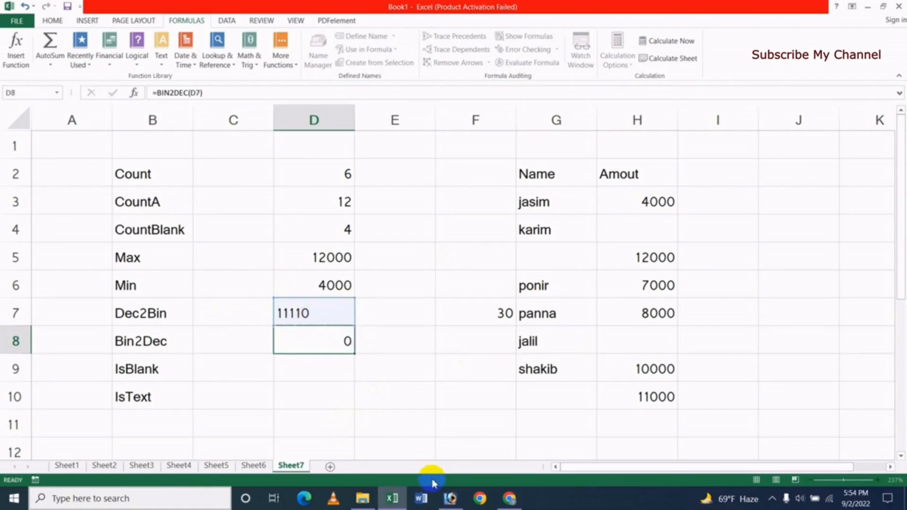
{"action": "left_click", "coordinate": [333, 343]}
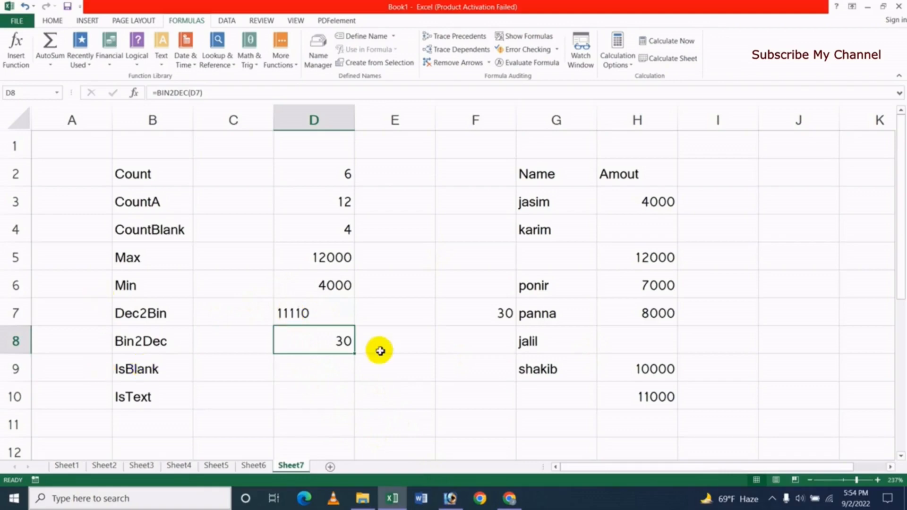
Enter the formula =ISBLANK(H3) in cell I3 to test whether the first amount is empty
{"action": "left_click", "coordinate": [310, 372]}
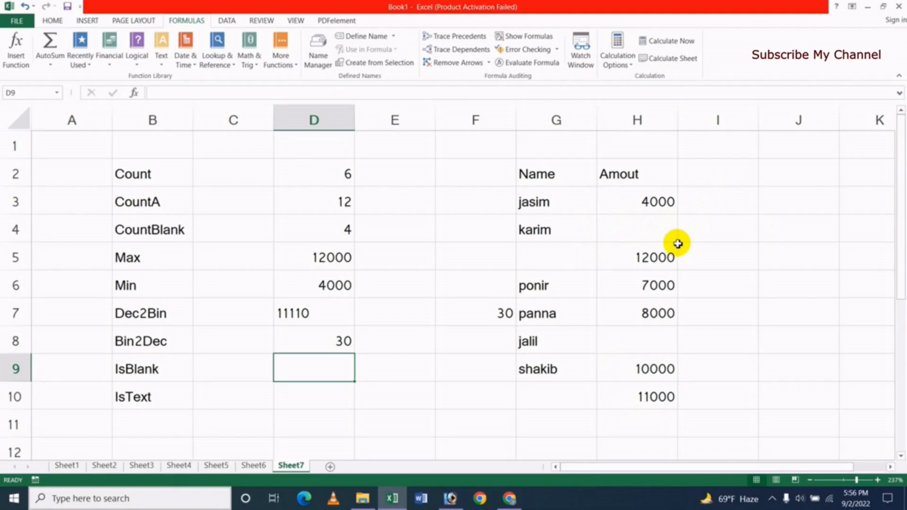
{"action": "left_click", "coordinate": [721, 204]}
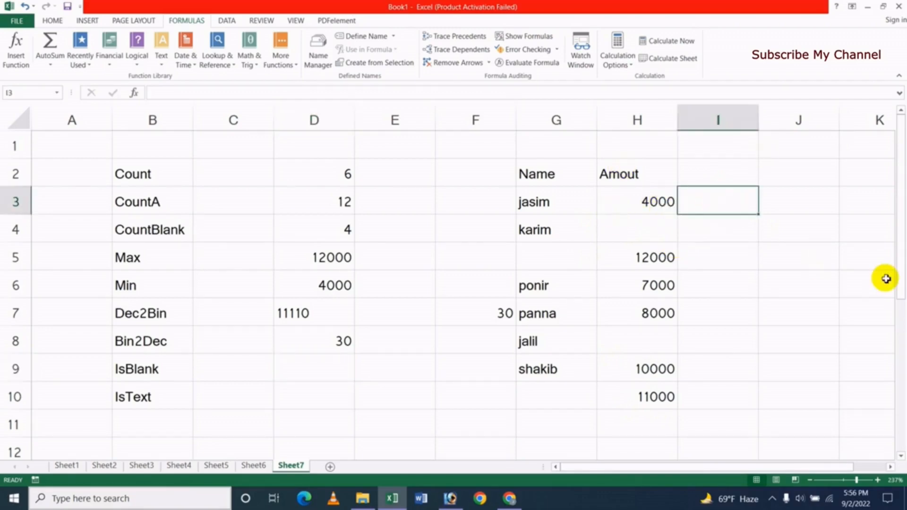
{"action": "type", "text": "=isb"}
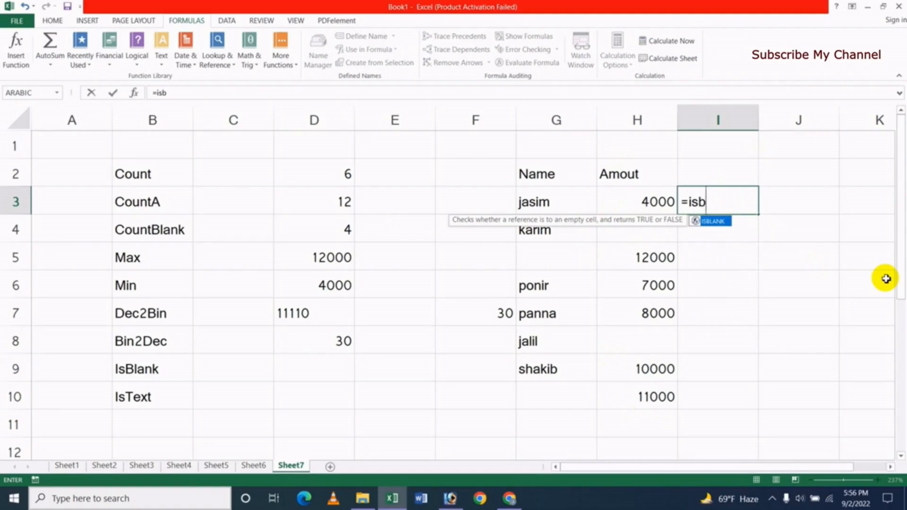
{"action": "key", "text": "Tab"}
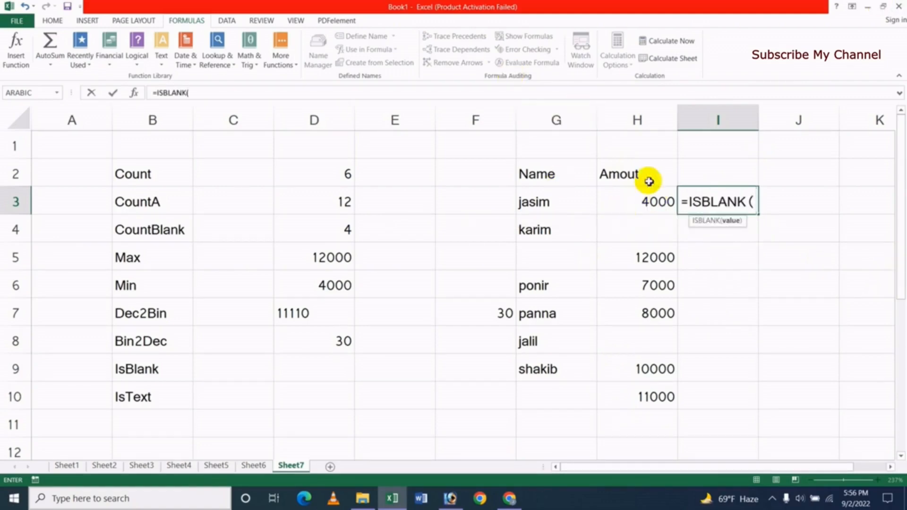
{"action": "left_click", "coordinate": [639, 200]}
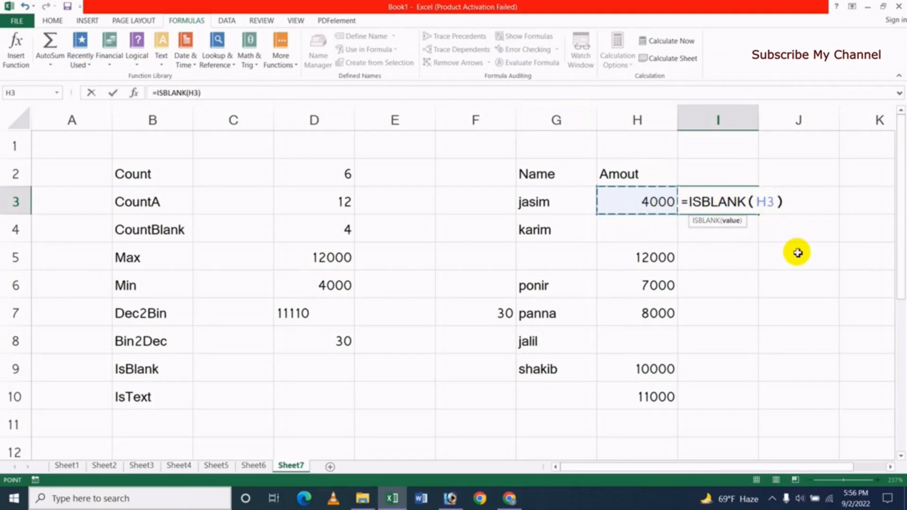
{"action": "key", "text": "Return"}
Fill the ISBLANK formula from I3 down to I10 and check it against the empty amount cells H4 and H8
{"action": "left_click", "coordinate": [658, 203]}
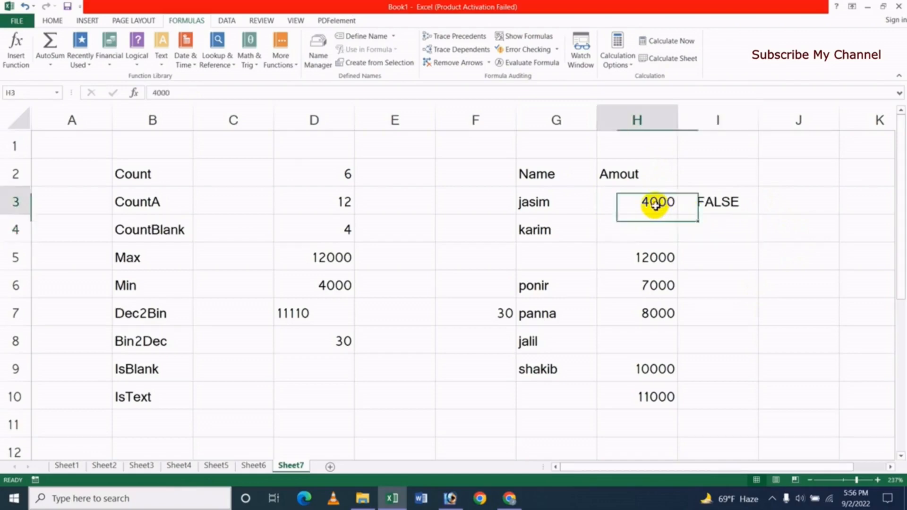
{"action": "left_click", "coordinate": [697, 204]}
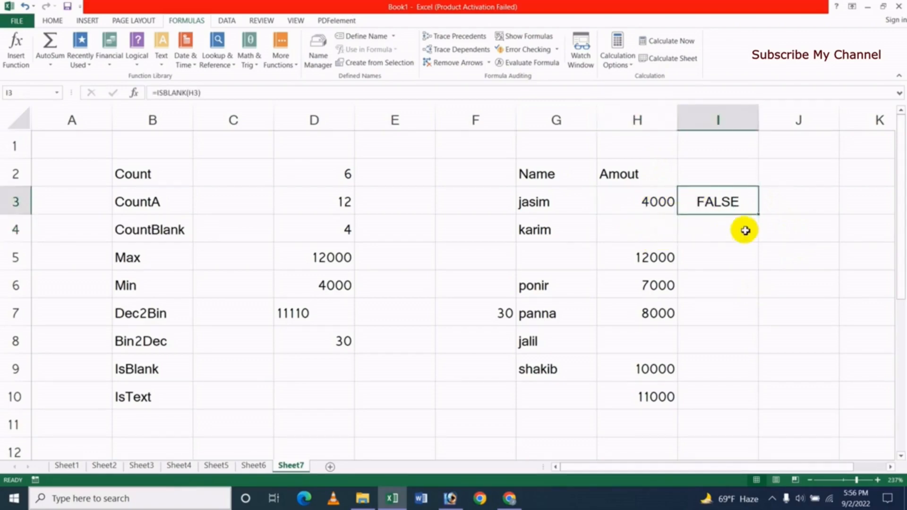
{"action": "left_click_drag", "start_coordinate": [760, 217], "coordinate": [767, 400]}
{"action": "left_click", "coordinate": [792, 321]}
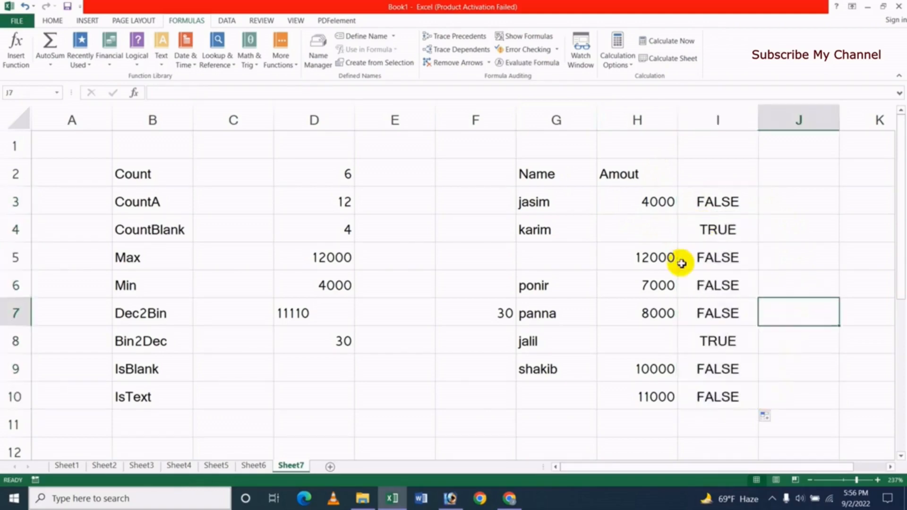
{"action": "left_click", "coordinate": [658, 233]}
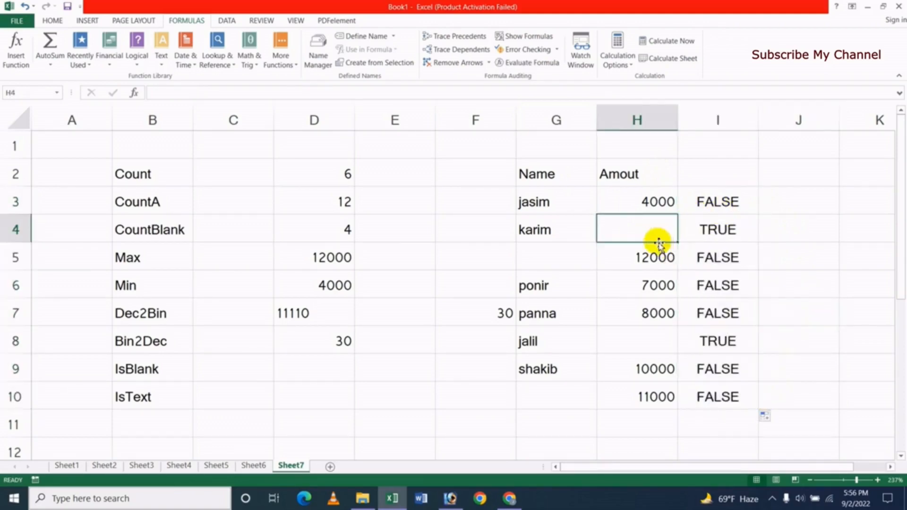
{"action": "left_click", "coordinate": [717, 231]}
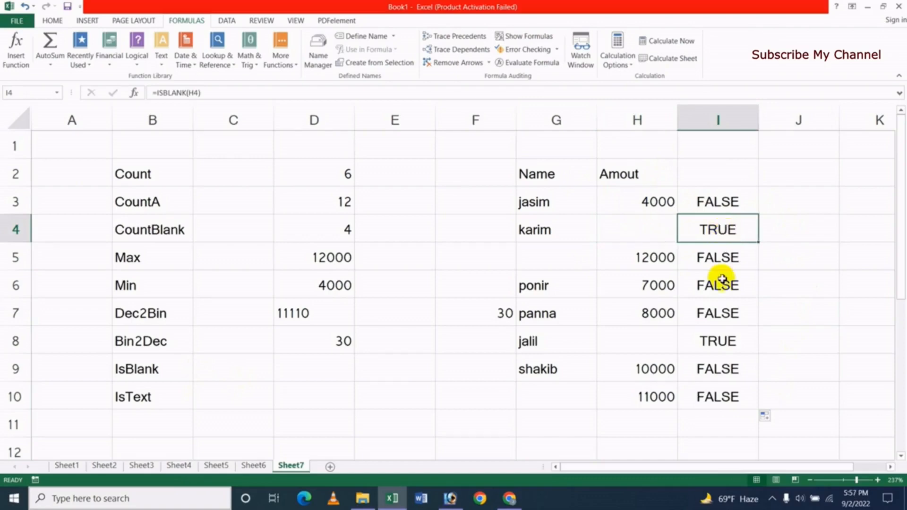
{"action": "left_click", "coordinate": [660, 340]}
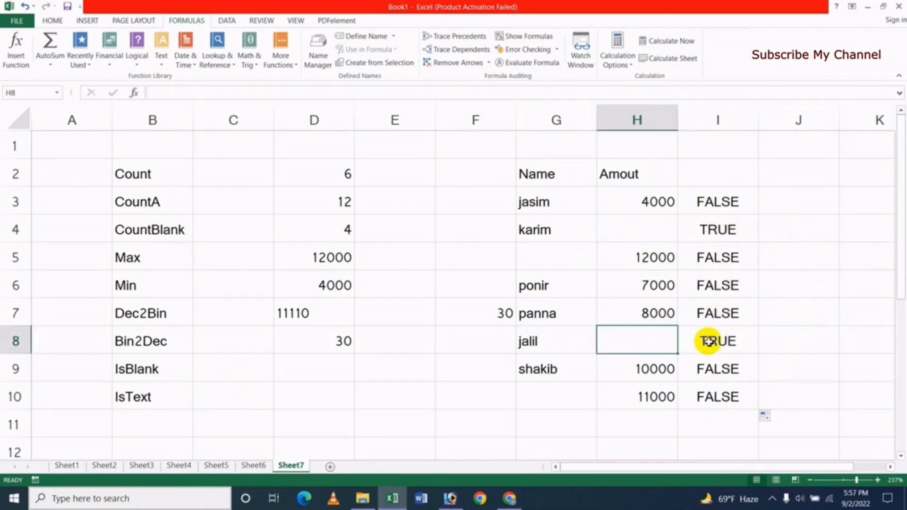
Clear the ISBLANK formulas from I3:I10 and enter the formula =ISTEXT(G3) in cell I3
{"action": "left_click_drag", "start_coordinate": [725, 205], "coordinate": [721, 386]}
{"action": "key", "text": "Delete"}
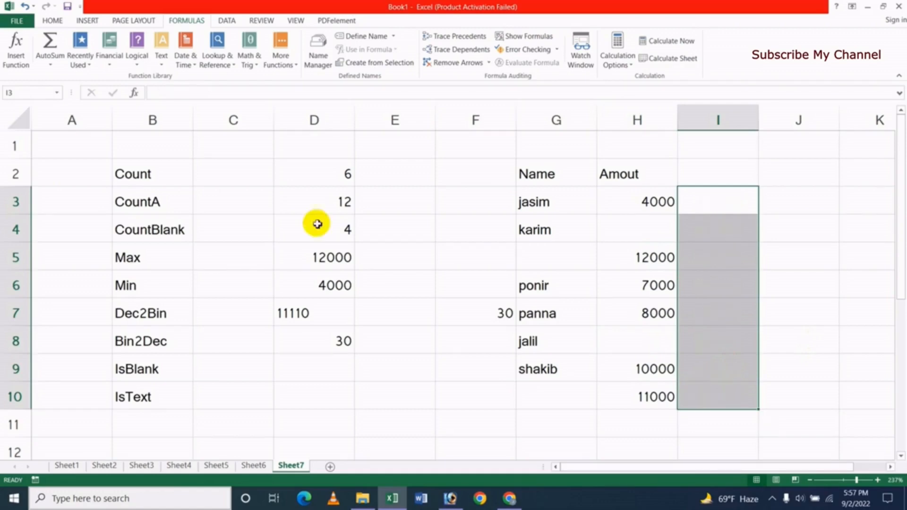
{"action": "left_click", "coordinate": [692, 208]}
{"action": "type", "text": "="}
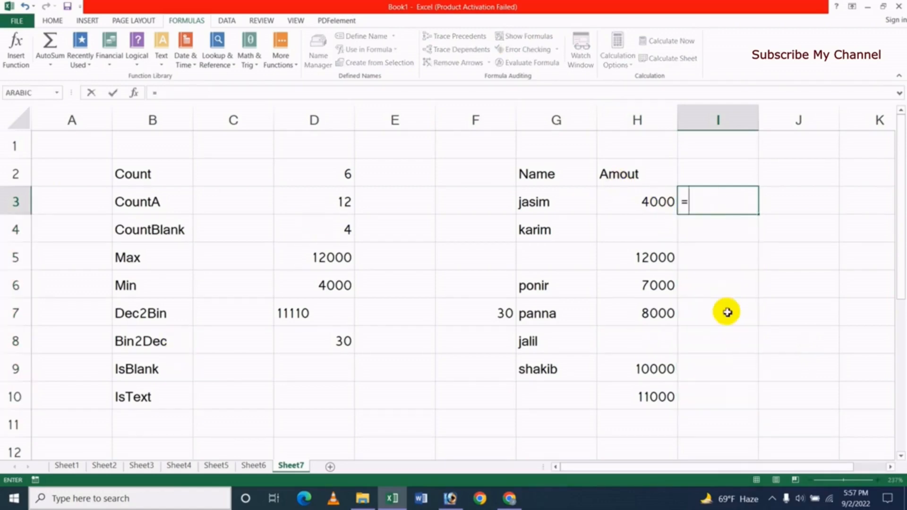
{"action": "type", "text": "iste"}
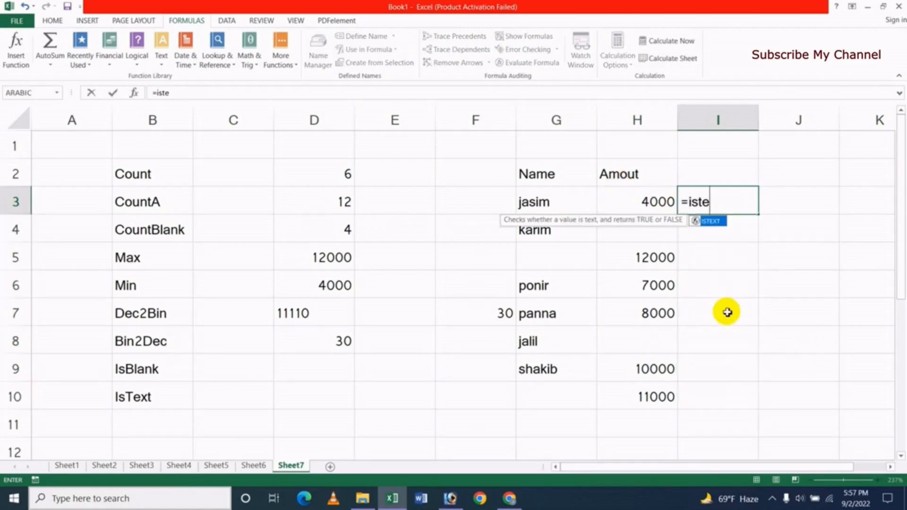
{"action": "key", "text": "Tab"}
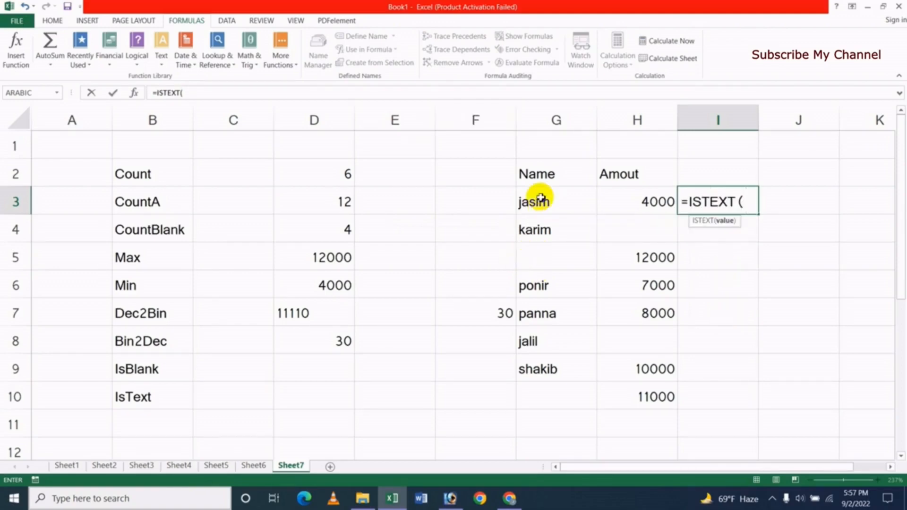
{"action": "left_click", "coordinate": [556, 202]}
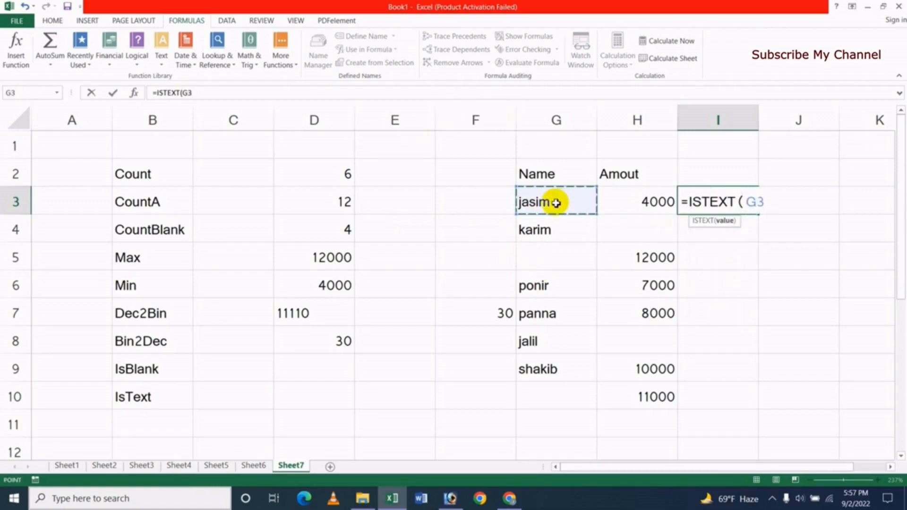
{"action": "key", "text": "Return"}
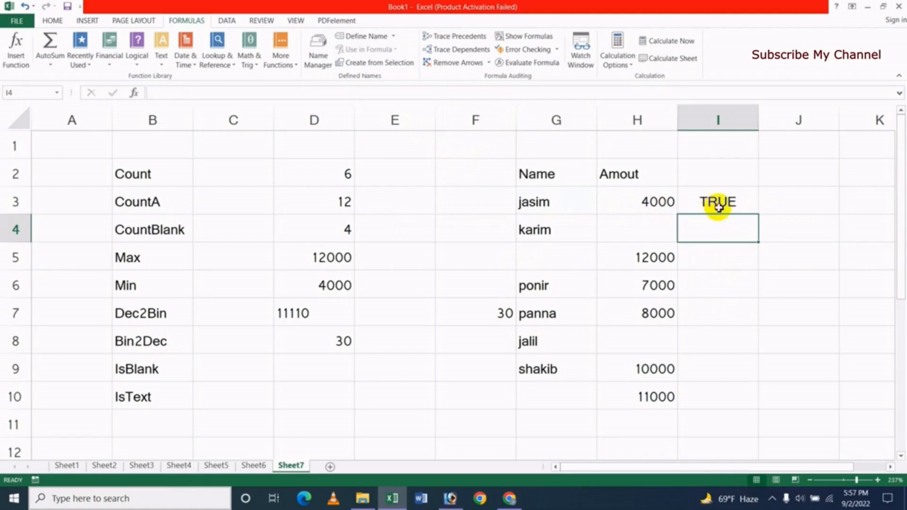
Fill the ISTEXT formula from I3 down to I10 and check it against the empty name cell G5
{"action": "left_click", "coordinate": [718, 200]}
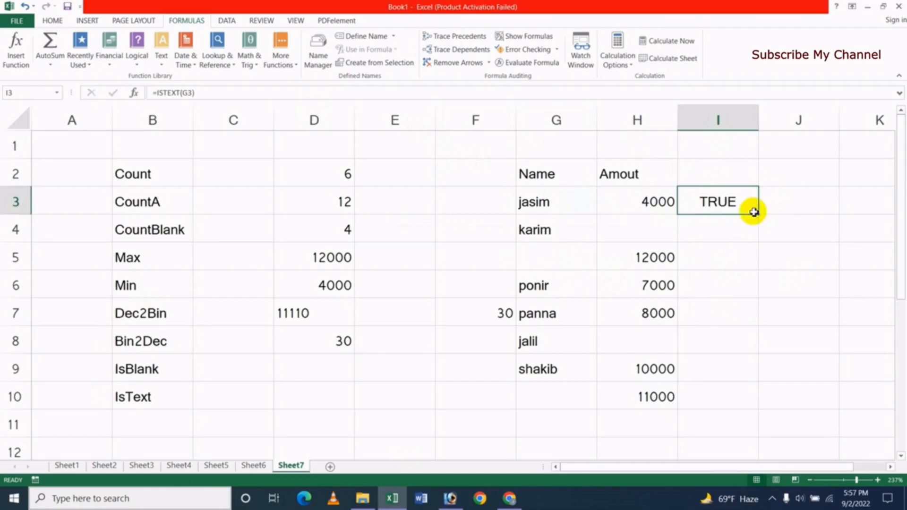
{"action": "left_click_drag", "start_coordinate": [761, 215], "coordinate": [761, 404]}
{"action": "left_click", "coordinate": [802, 296]}
{"action": "left_click", "coordinate": [737, 208]}
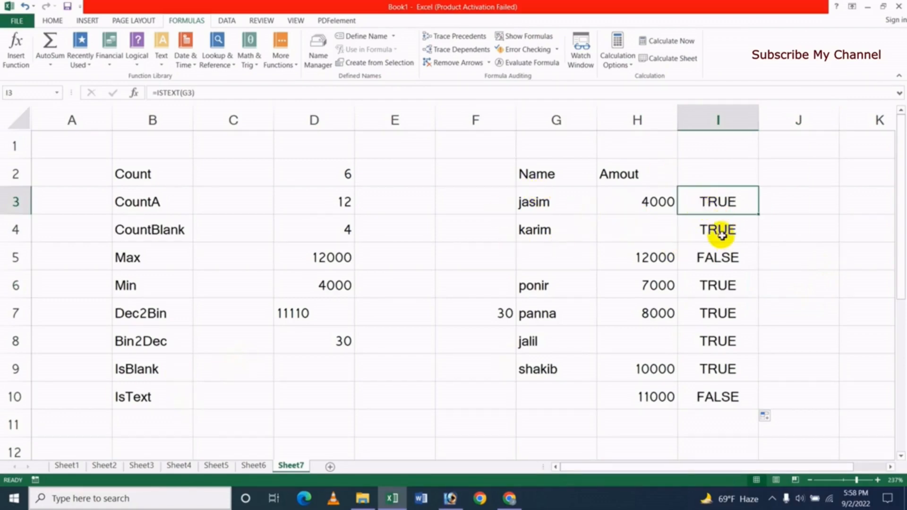
{"action": "left_click", "coordinate": [567, 259]}
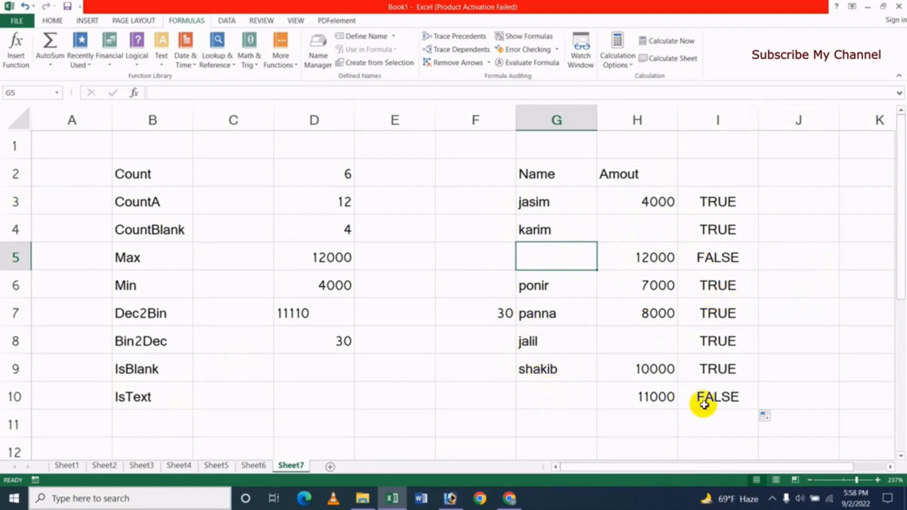
Test the ISTEXT formula by clearing the name in G3, and enter the text dsfs in that cell
{"action": "left_click", "coordinate": [547, 203]}
{"action": "key", "text": "BackSpace"}
{"action": "key", "text": "Return"}
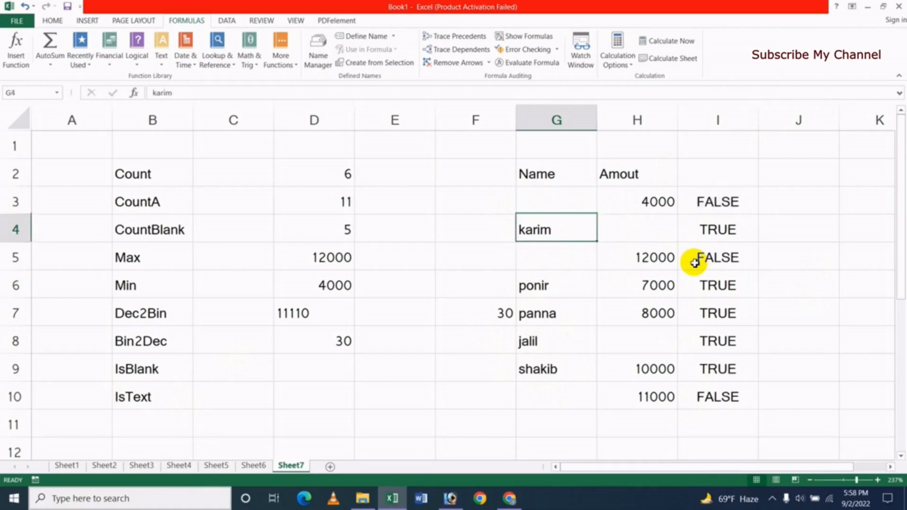
{"action": "key", "text": "Up"}
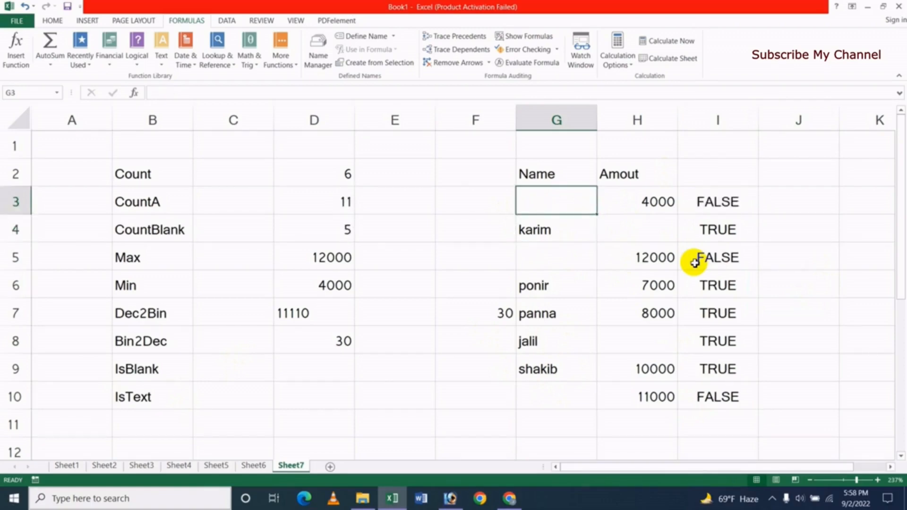
{"action": "type", "text": "dsfs"}
{"action": "key", "text": "Return"}
{"action": "key", "text": "Up"}
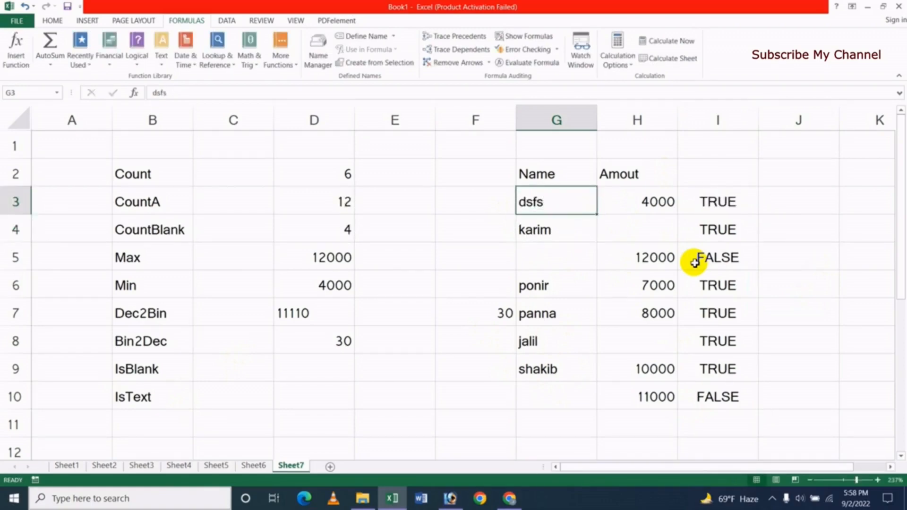